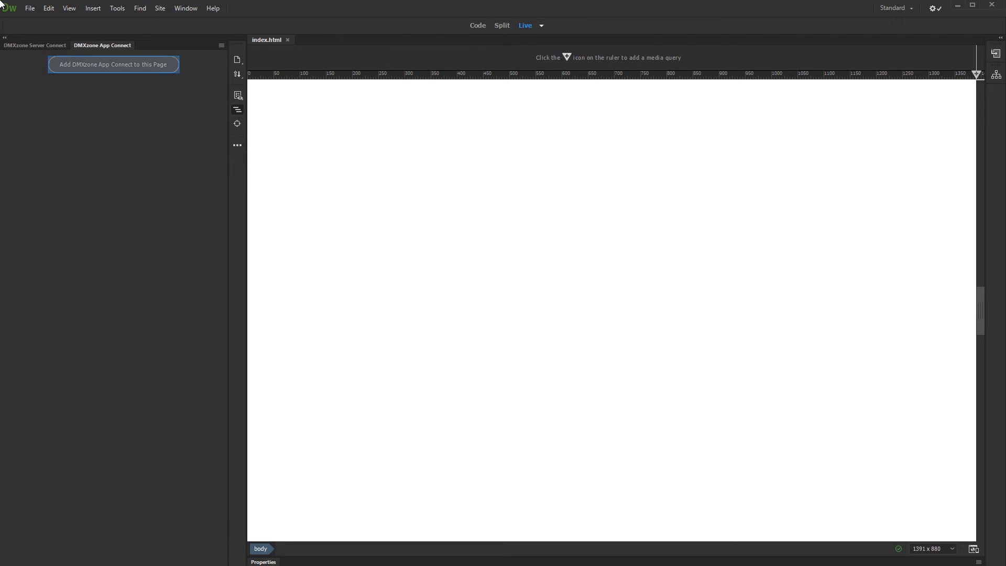
Add DMXzone App Connect with Bootstrap 4 and jQuery from CDN, then select App.
{"action": "left_click", "coordinate": [98, 62]}
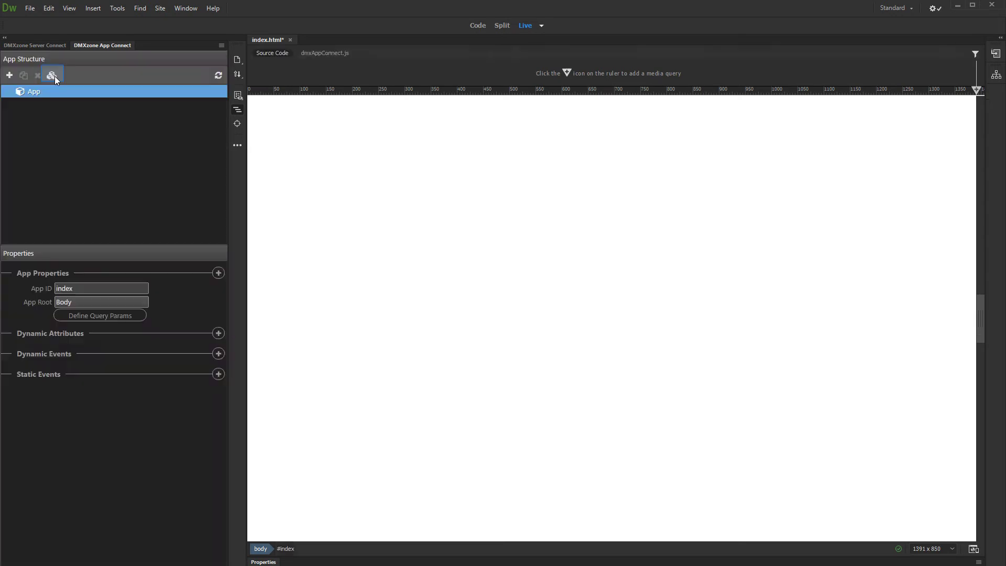
{"action": "left_click", "coordinate": [52, 75]}
{"action": "left_click", "coordinate": [126, 94]}
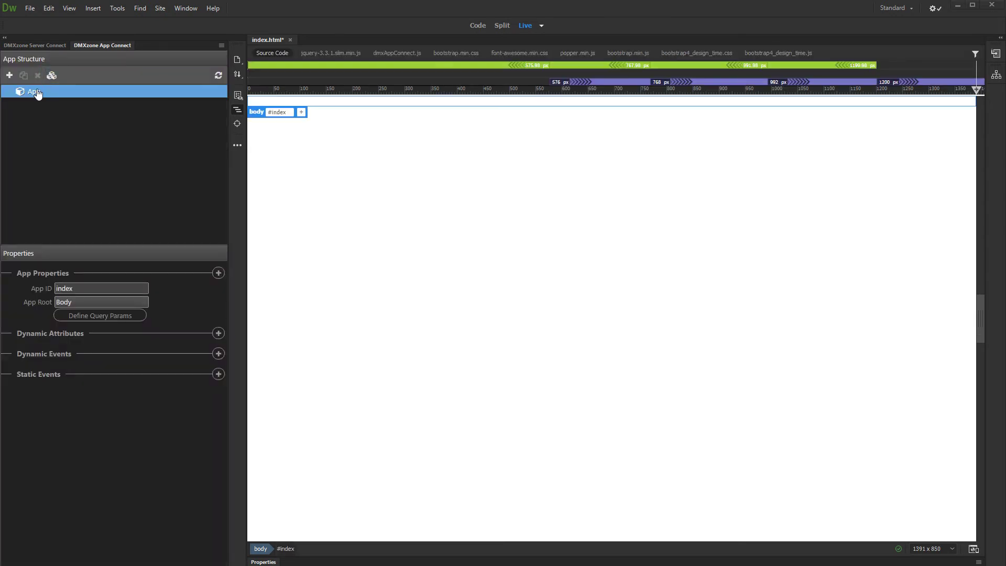
{"action": "left_click", "coordinate": [37, 92]}
Insert a fixed-width Bootstrap Container inside the App node.
{"action": "right_click", "coordinate": [37, 93]}
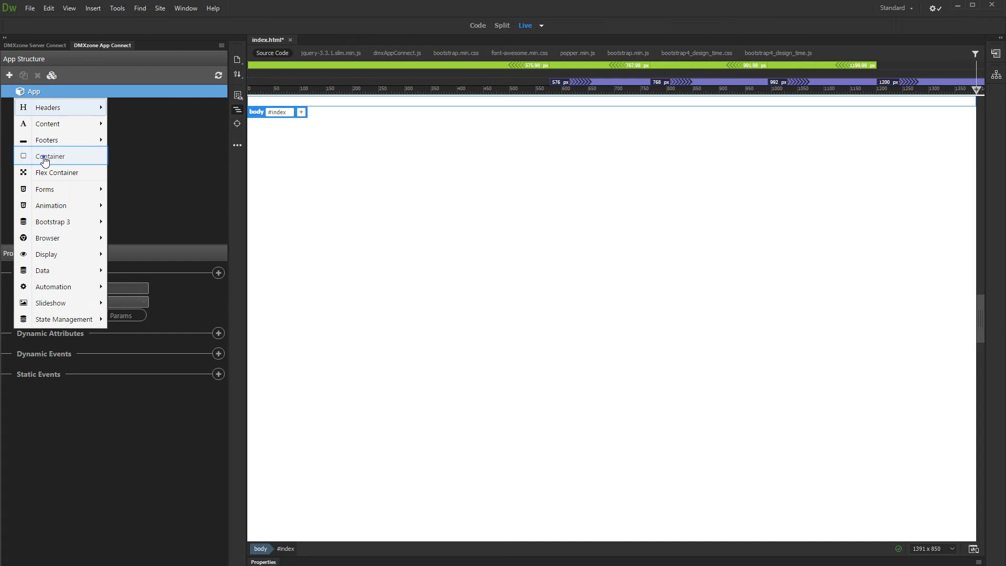
{"action": "left_click", "coordinate": [45, 160]}
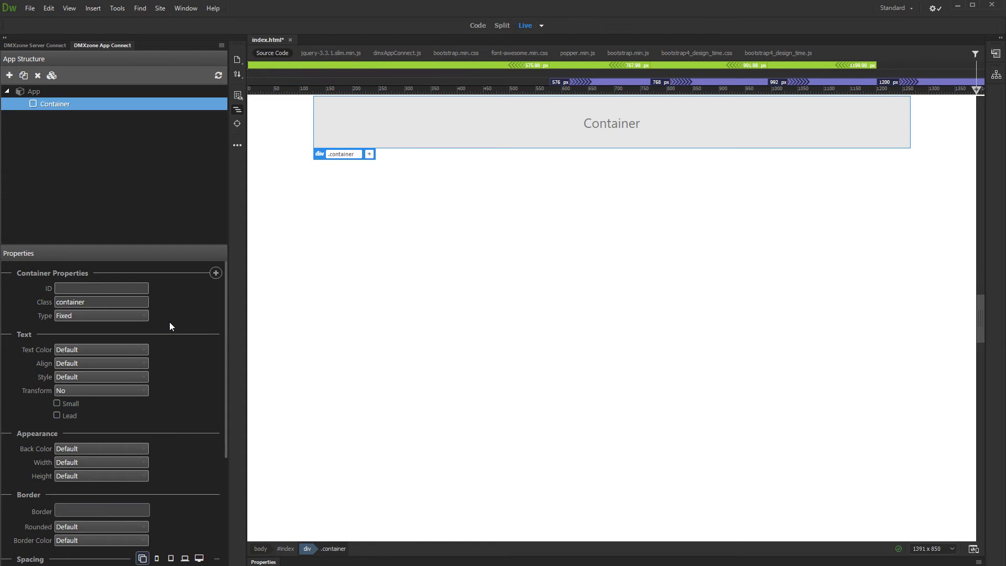
{"action": "scroll", "coordinate": [169, 326], "scroll_direction": "down", "scroll_amount": 2}
{"action": "scroll", "coordinate": [167, 319], "scroll_direction": "down", "scroll_amount": 2}
{"action": "scroll", "coordinate": [167, 319], "scroll_direction": "down", "scroll_amount": 2}
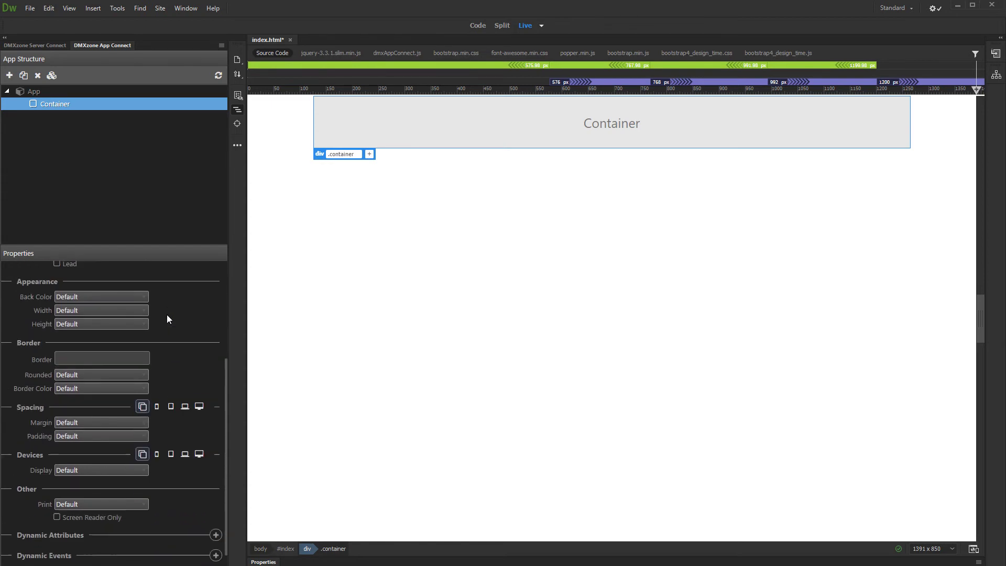
{"action": "scroll", "coordinate": [167, 318], "scroll_direction": "down", "scroll_amount": 1}
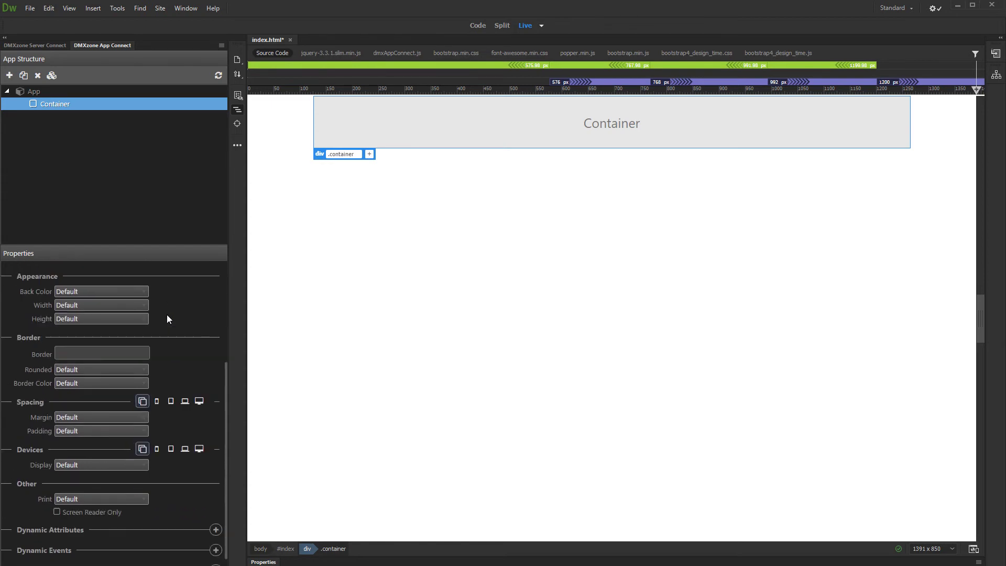
Give the container a Vertical 3 margin (my-3) for all screen sizes.
{"action": "left_click", "coordinate": [139, 403]}
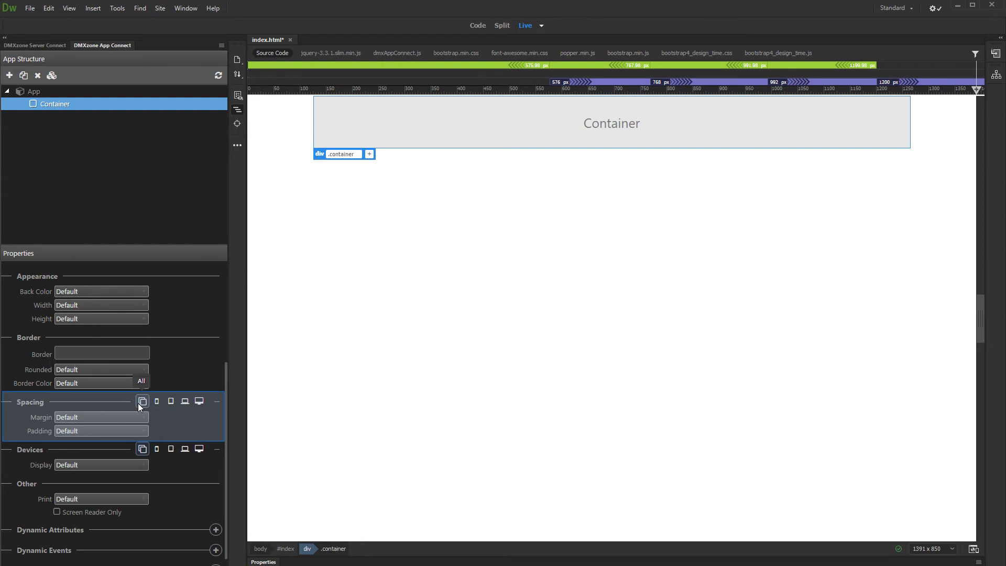
{"action": "left_click", "coordinate": [73, 417]}
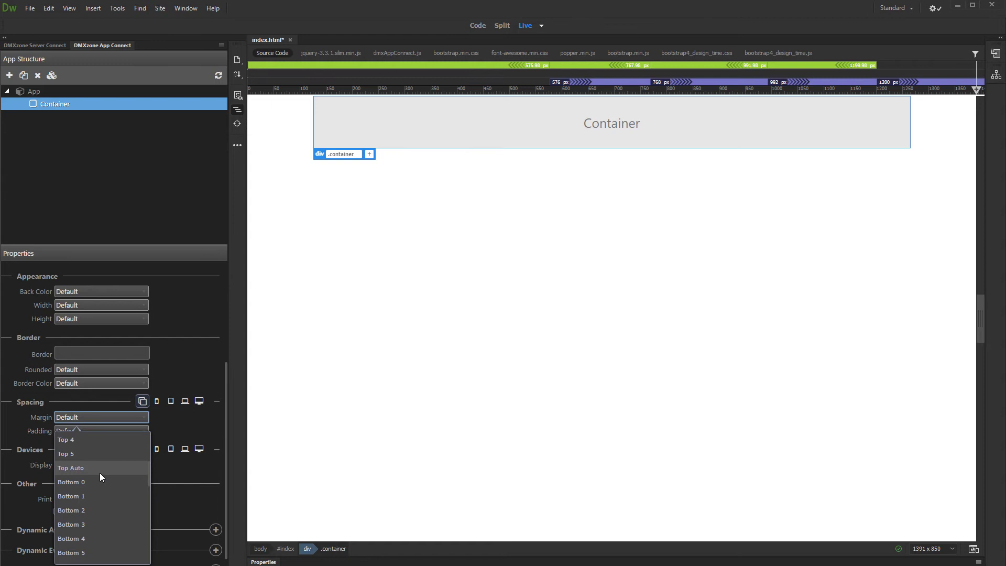
{"action": "scroll", "coordinate": [100, 472], "scroll_direction": "down", "scroll_amount": 2}
{"action": "scroll", "coordinate": [99, 473], "scroll_direction": "down", "scroll_amount": 2}
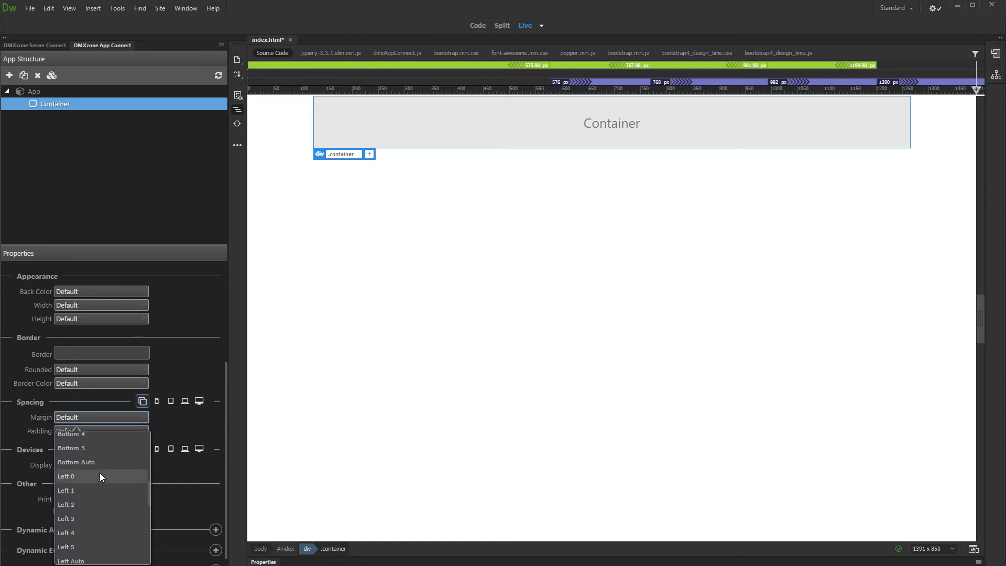
{"action": "scroll", "coordinate": [99, 473], "scroll_direction": "down", "scroll_amount": 1}
{"action": "scroll", "coordinate": [100, 473], "scroll_direction": "down", "scroll_amount": 1}
{"action": "scroll", "coordinate": [100, 472], "scroll_direction": "down", "scroll_amount": 1}
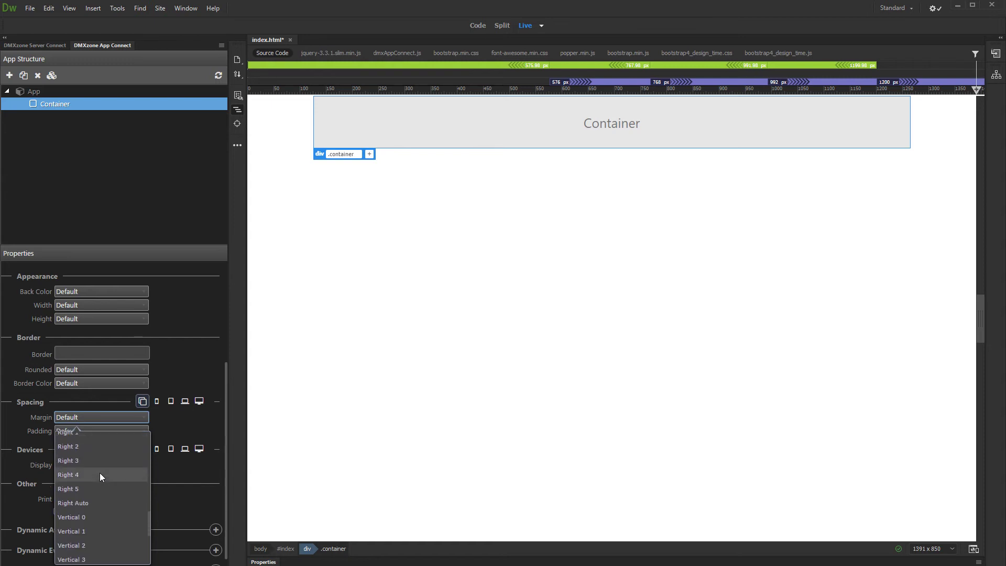
{"action": "scroll", "coordinate": [100, 472], "scroll_direction": "down", "scroll_amount": 2}
{"action": "scroll", "coordinate": [100, 473], "scroll_direction": "down", "scroll_amount": 2}
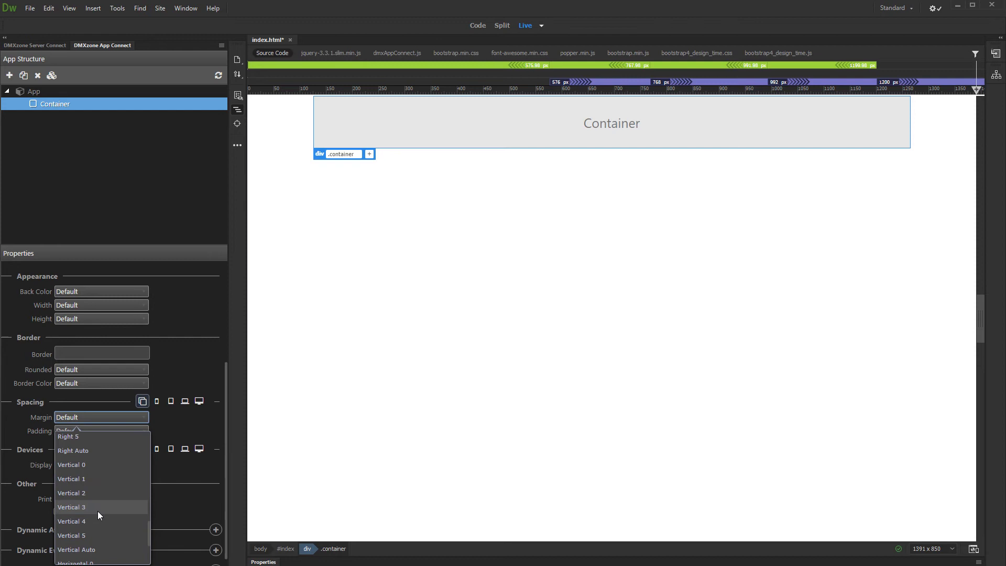
{"action": "left_click", "coordinate": [98, 511]}
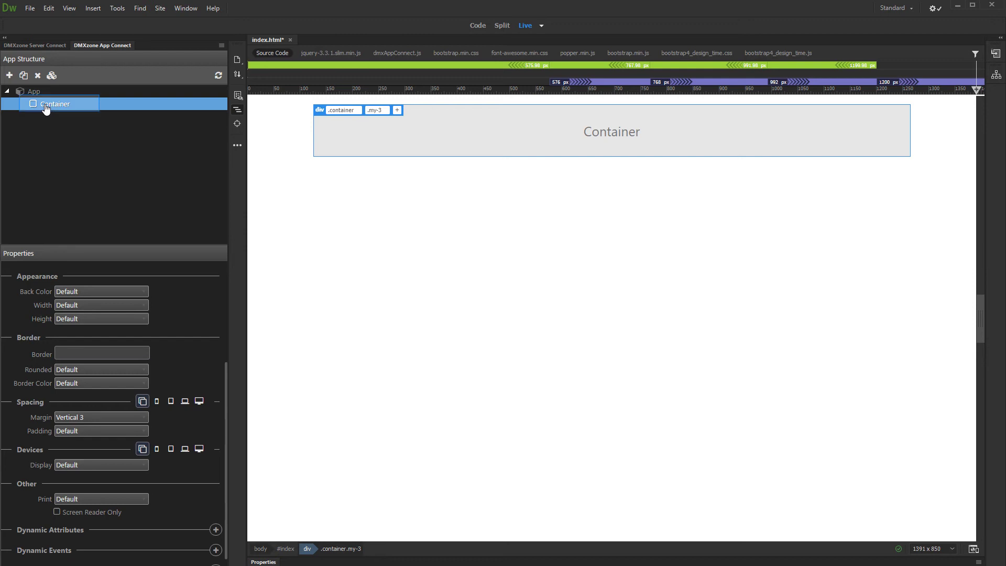
Nest a Row inside the container and a Column inside that Row.
{"action": "right_click", "coordinate": [48, 106]}
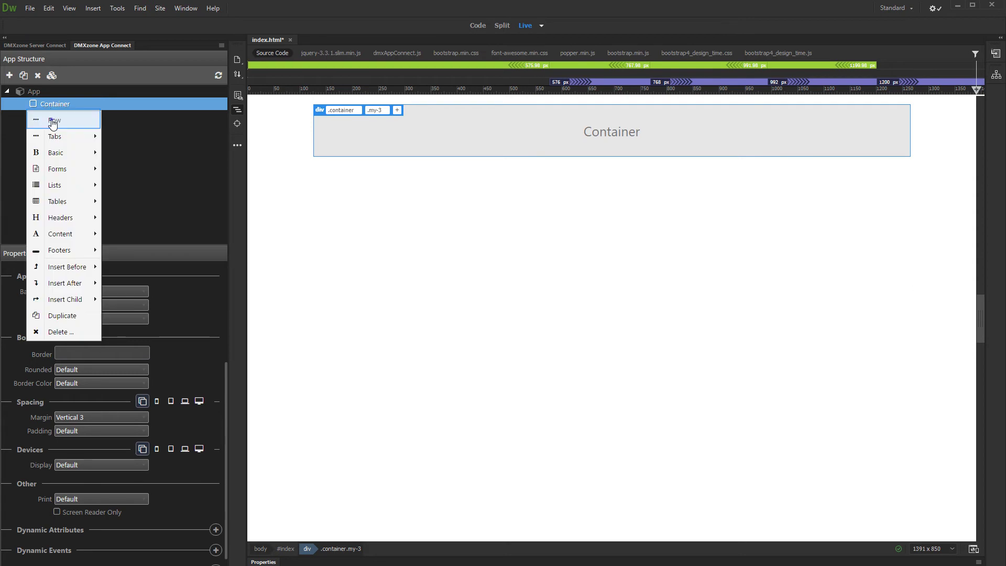
{"action": "left_click", "coordinate": [53, 121]}
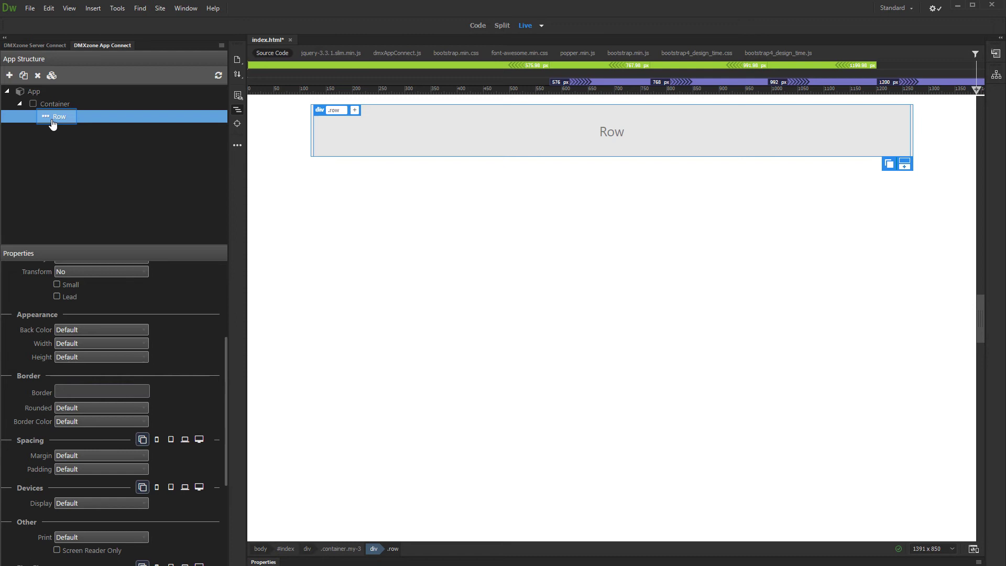
{"action": "right_click", "coordinate": [51, 124]}
{"action": "left_click", "coordinate": [62, 133]}
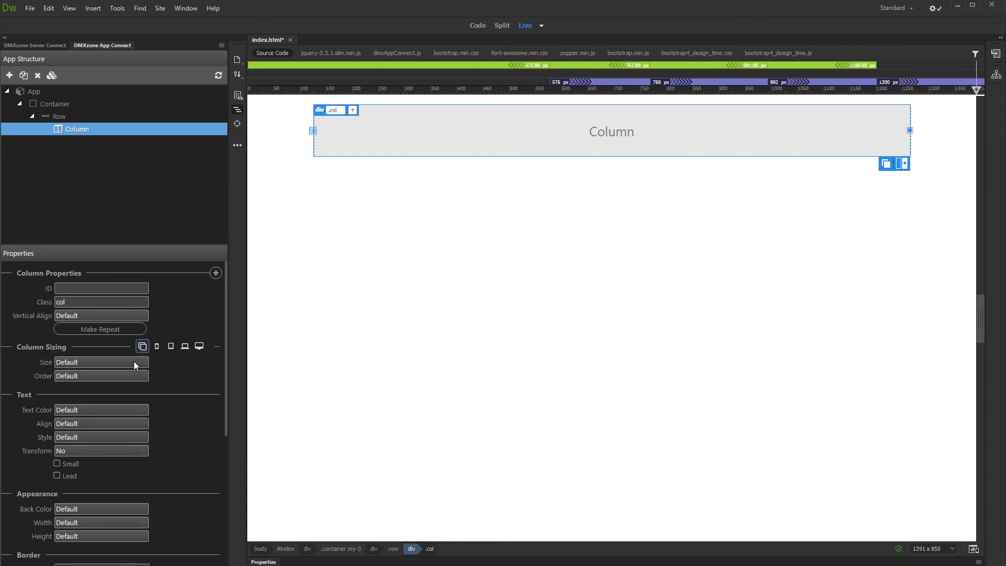
Set the column size to 12 for All and for phone screens, ending on All.
{"action": "left_click", "coordinate": [134, 361]}
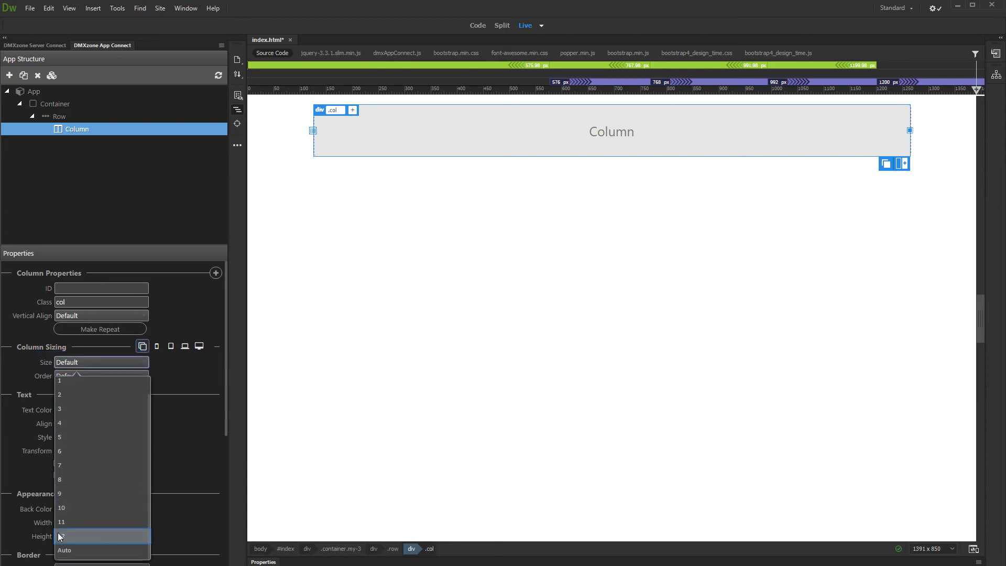
{"action": "left_click", "coordinate": [59, 537]}
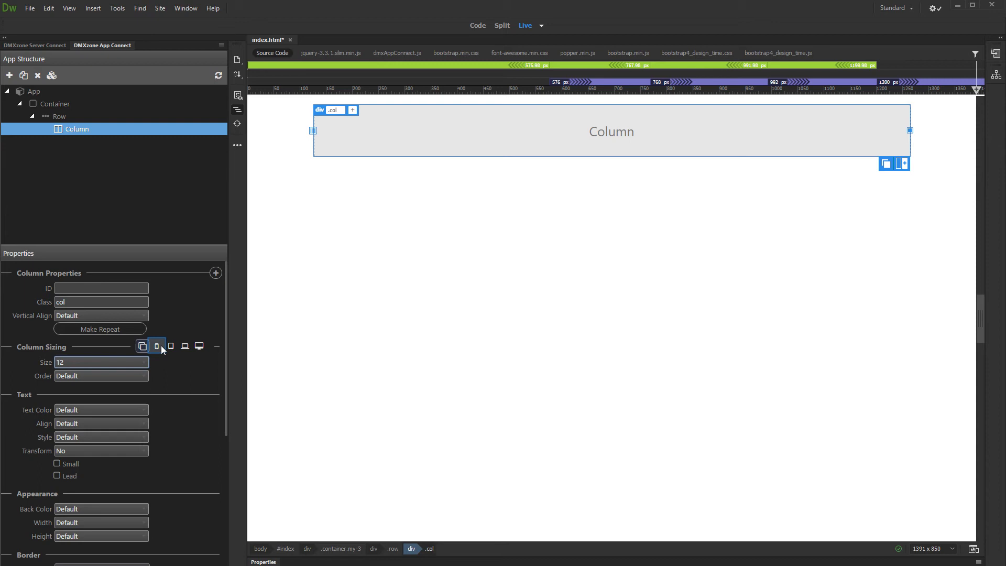
{"action": "left_click", "coordinate": [162, 345]}
{"action": "left_click", "coordinate": [111, 362]}
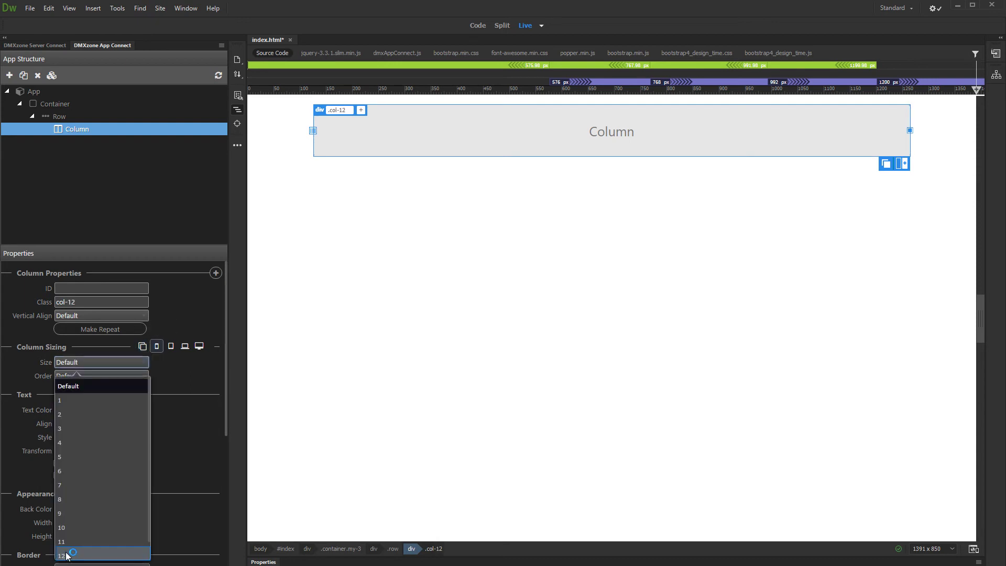
{"action": "left_click", "coordinate": [67, 556]}
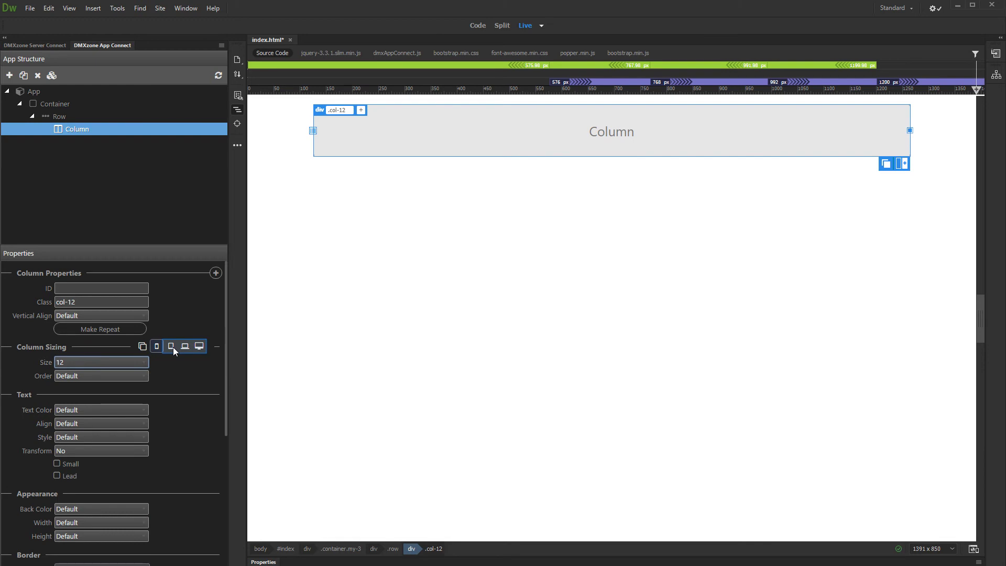
{"action": "left_click", "coordinate": [142, 346]}
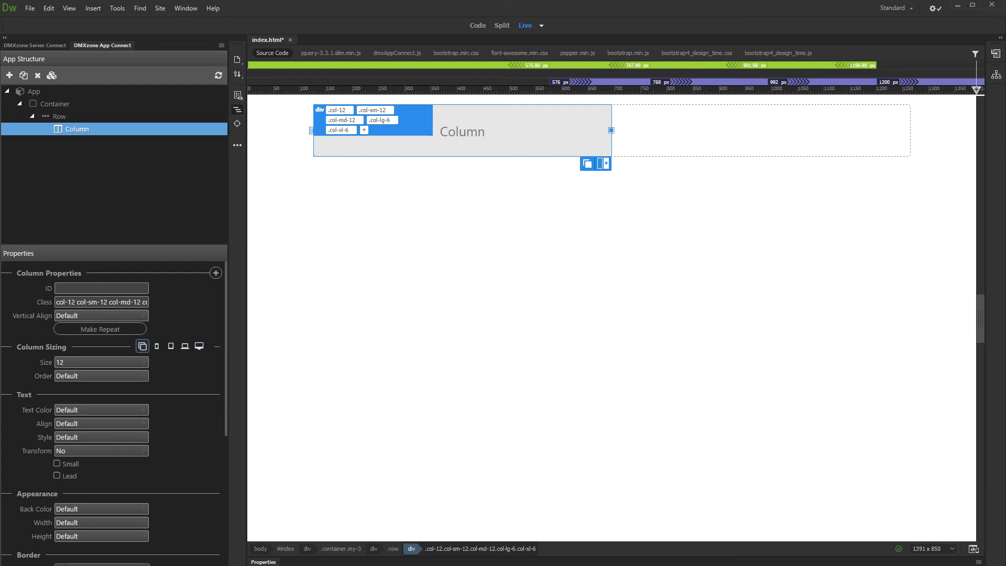
{"action": "scroll", "coordinate": [163, 385], "scroll_direction": "down", "scroll_amount": 1}
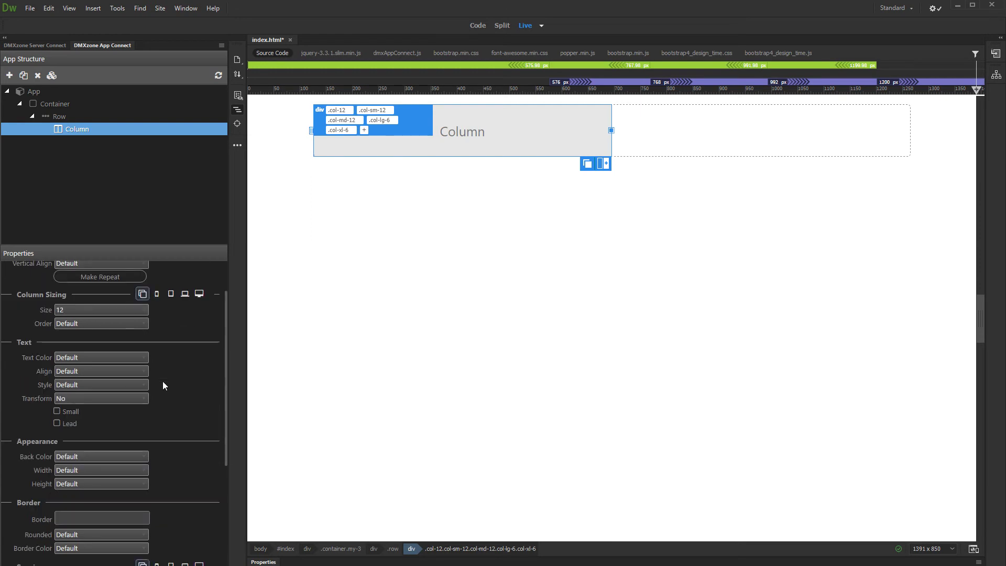
{"action": "scroll", "coordinate": [162, 385], "scroll_direction": "down", "scroll_amount": 1}
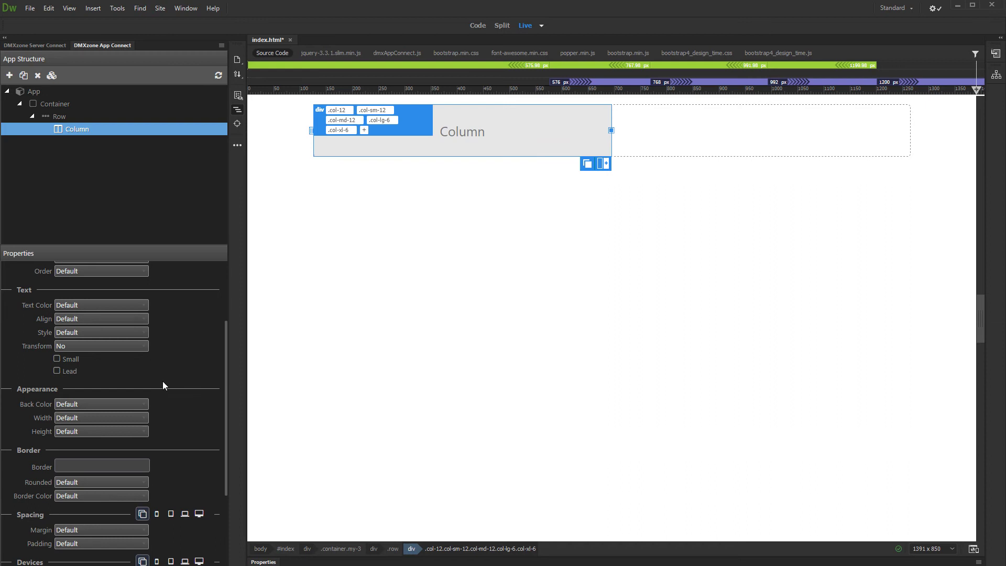
{"action": "scroll", "coordinate": [162, 382], "scroll_direction": "down", "scroll_amount": 1}
{"action": "scroll", "coordinate": [164, 380], "scroll_direction": "down", "scroll_amount": 1}
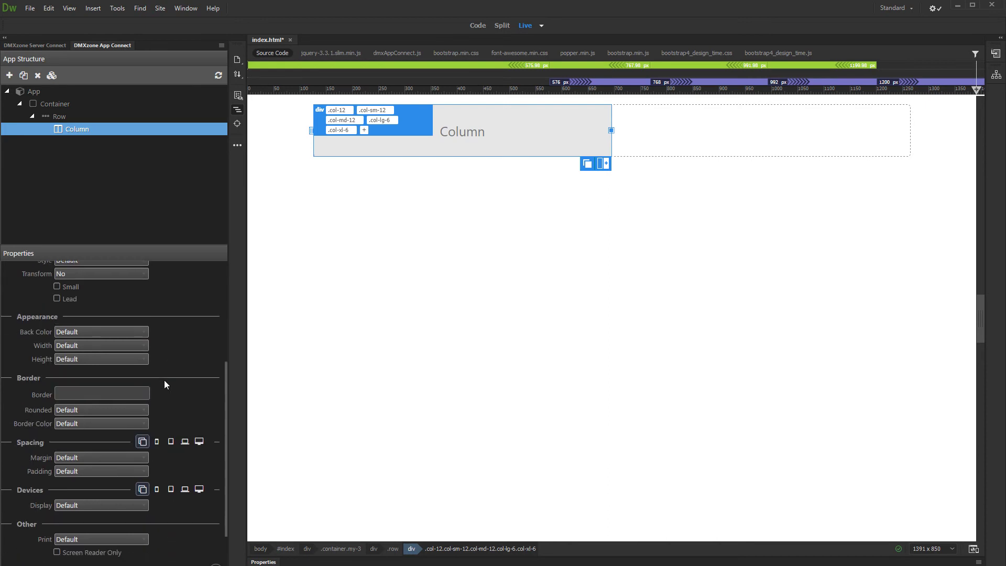
Add Vertical 2 padding (py-2) to the column.
{"action": "left_click", "coordinate": [94, 438]}
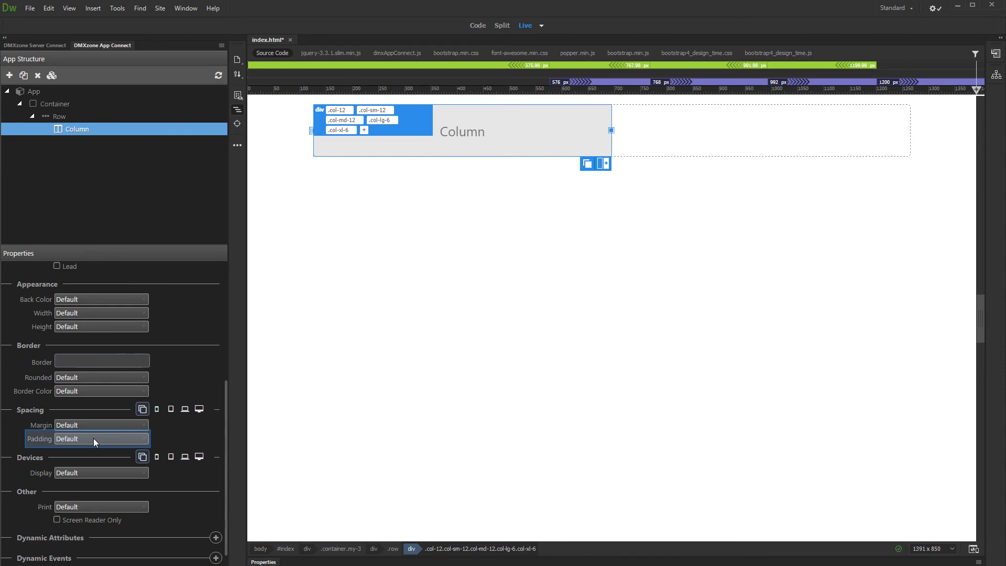
{"action": "left_click", "coordinate": [94, 438]}
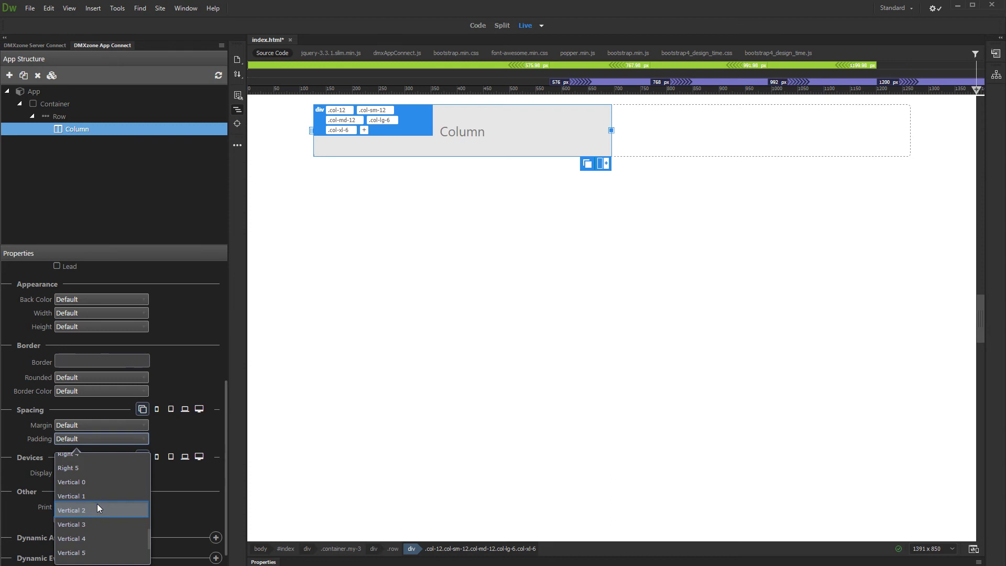
{"action": "left_click", "coordinate": [97, 508]}
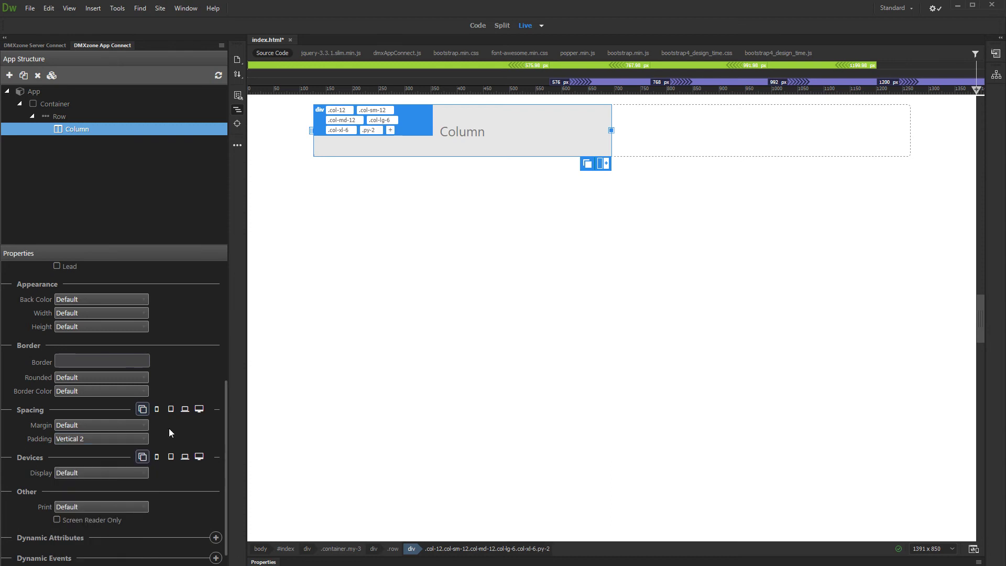
Insert an Image into the column with its source set to img/1.jpg.
{"action": "right_click", "coordinate": [83, 136]}
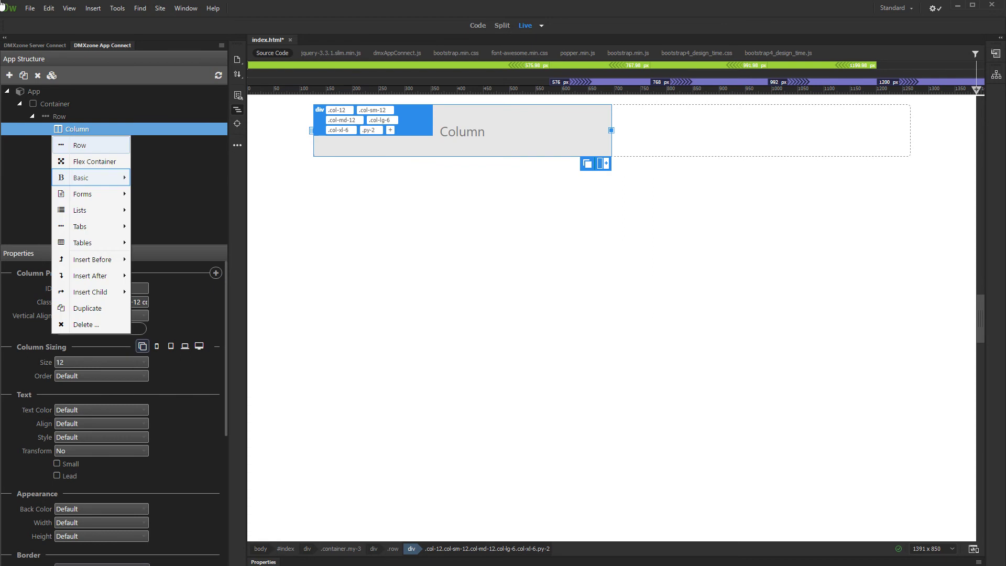
{"action": "left_click", "coordinate": [81, 178]}
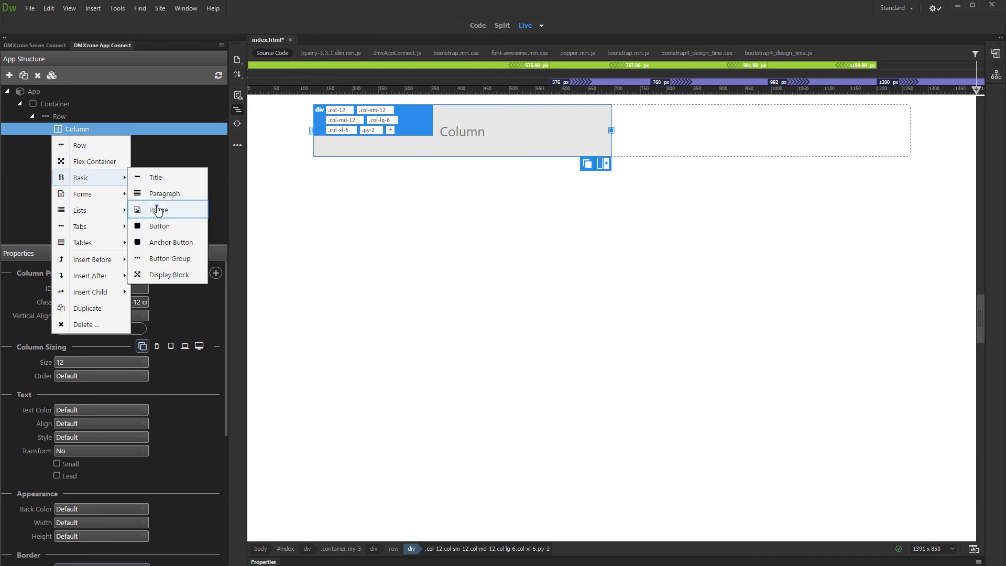
{"action": "left_click", "coordinate": [158, 211]}
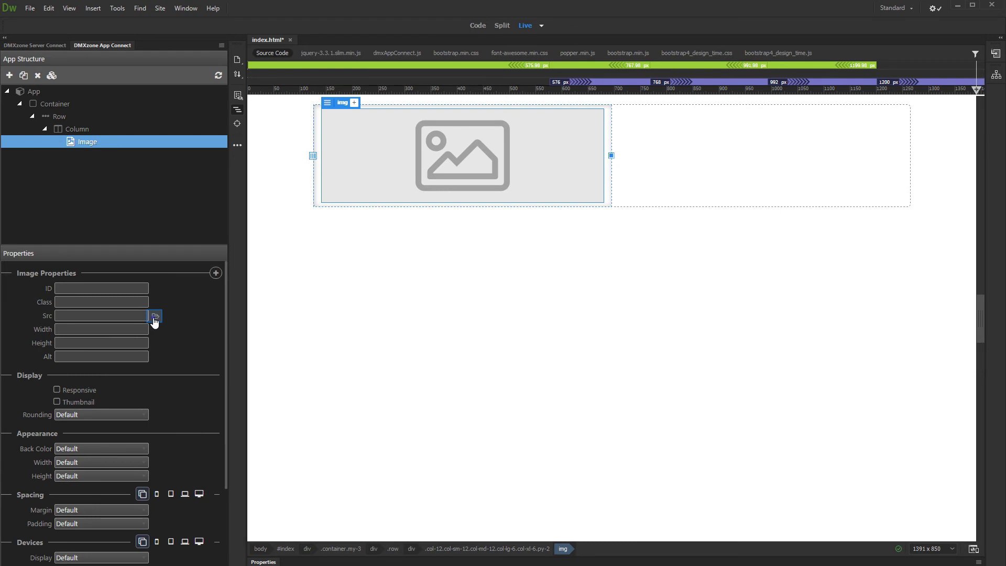
{"action": "left_click", "coordinate": [154, 318]}
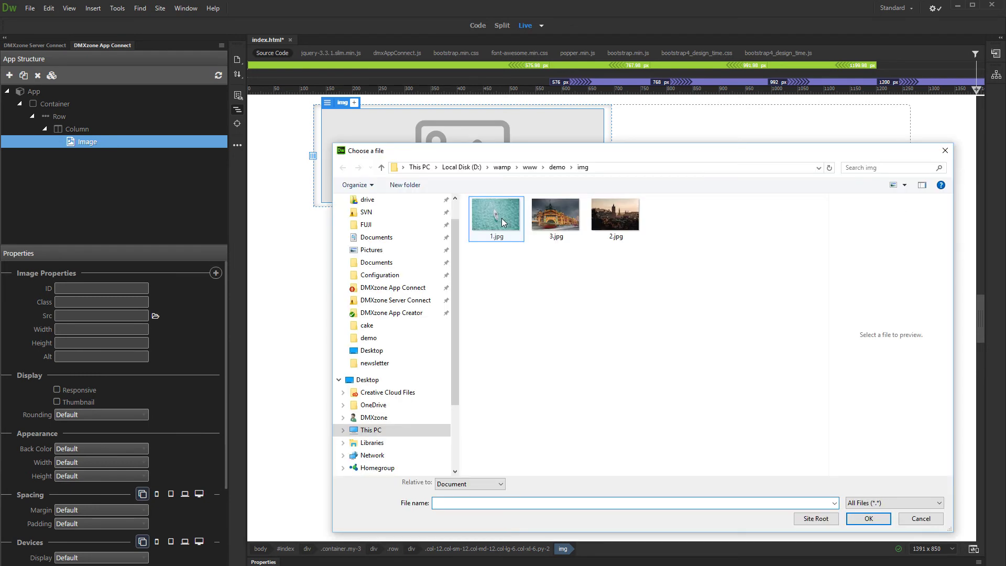
{"action": "double_click", "coordinate": [503, 222]}
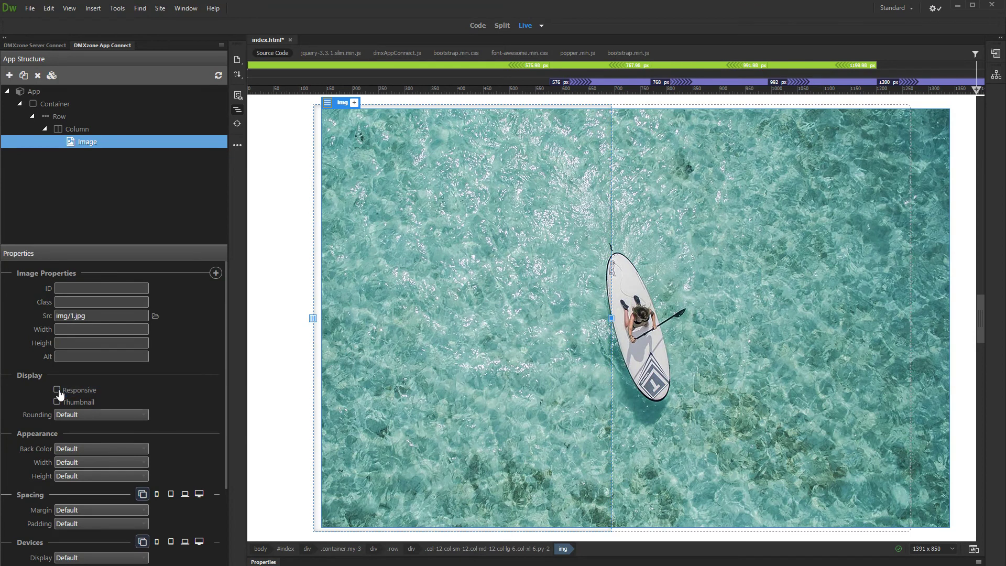
Make the image responsive (img-fluid) and give it a Bottom 2 margin (mb-2).
{"action": "left_click", "coordinate": [57, 390]}
{"action": "scroll", "coordinate": [174, 393], "scroll_direction": "down", "scroll_amount": 1}
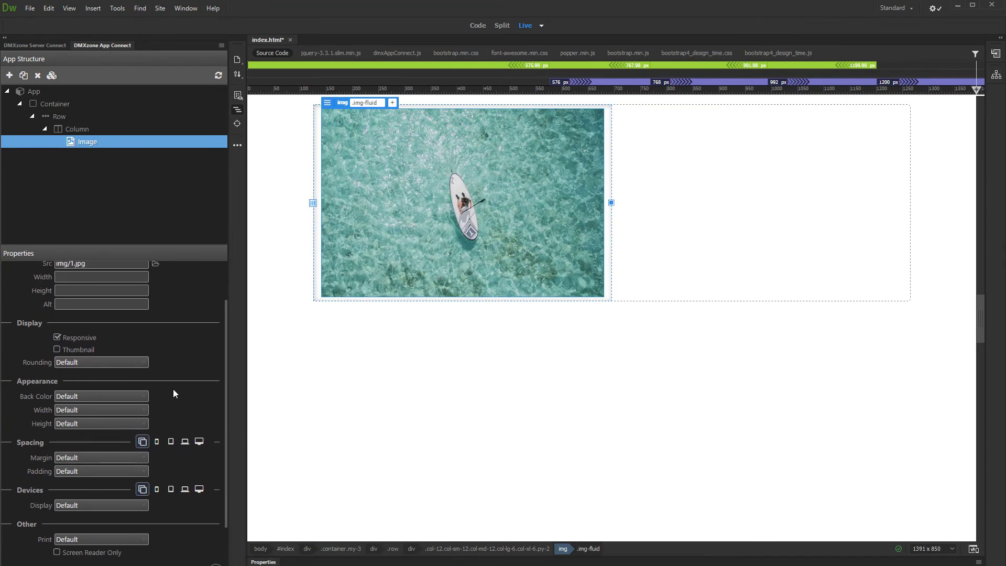
{"action": "left_click", "coordinate": [114, 455]}
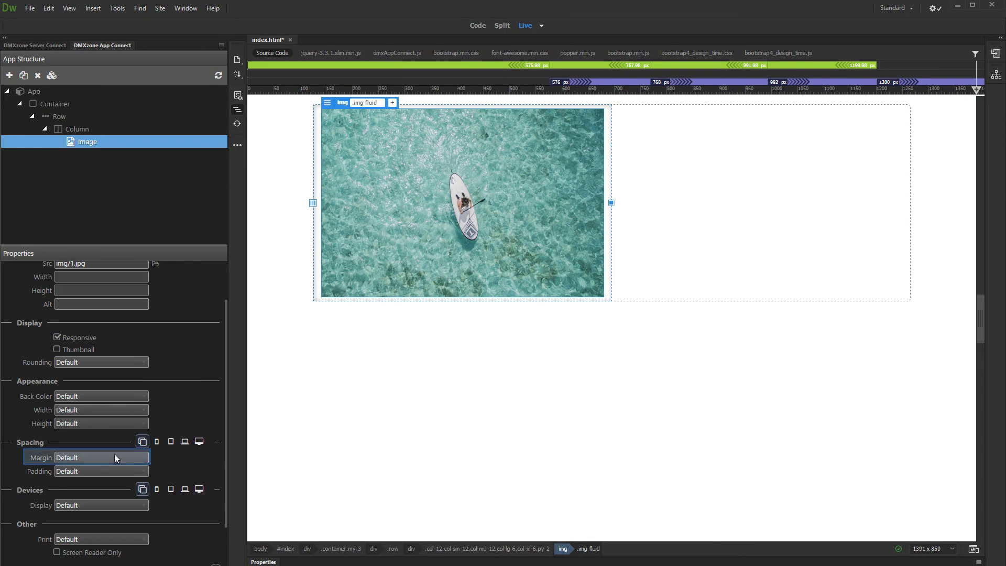
{"action": "left_click", "coordinate": [114, 454]}
{"action": "scroll", "coordinate": [93, 365], "scroll_direction": "down", "scroll_amount": 3}
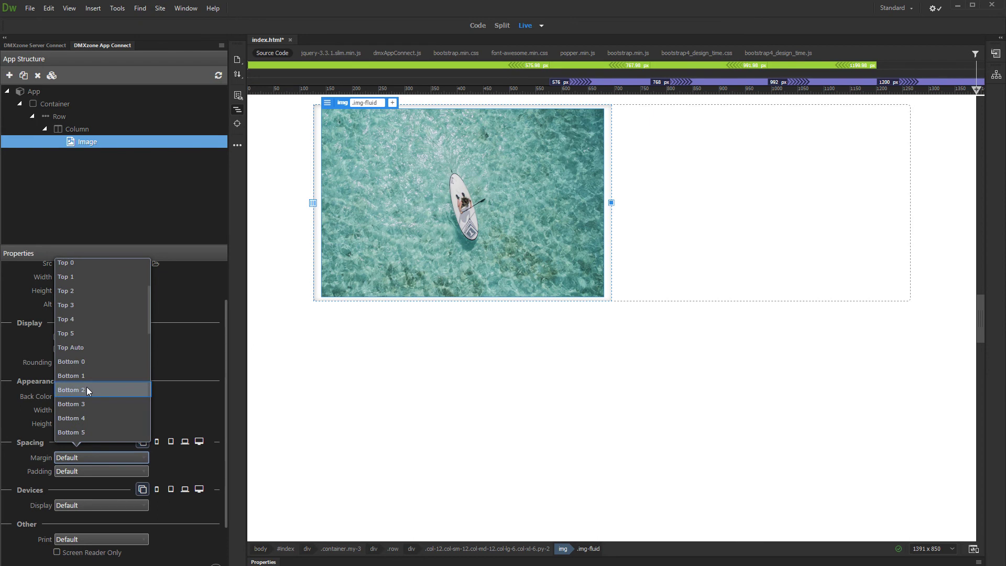
{"action": "left_click", "coordinate": [86, 389]}
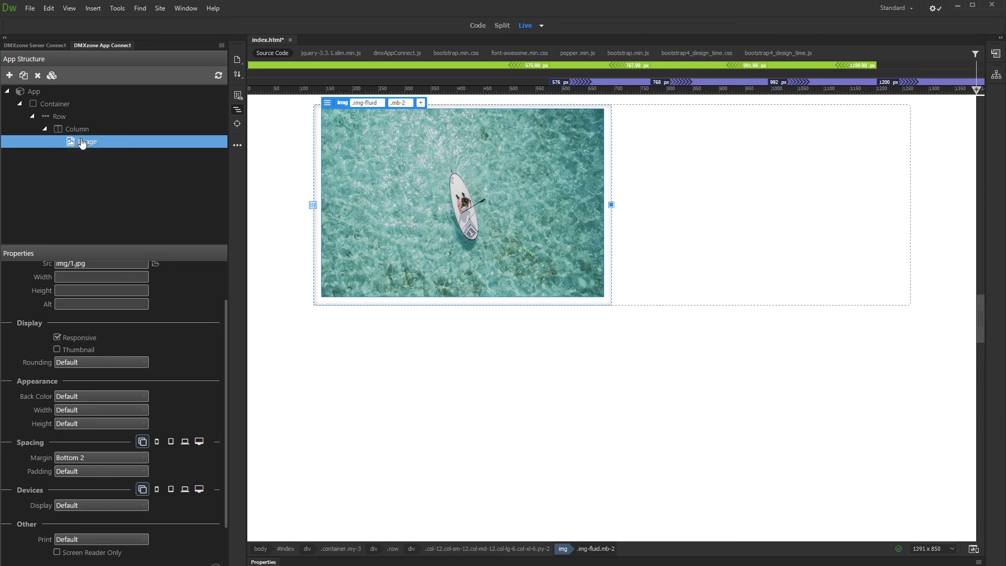
Insert a Lorem ipsum paragraph after the image with Primary text colour.
{"action": "right_click", "coordinate": [65, 149]}
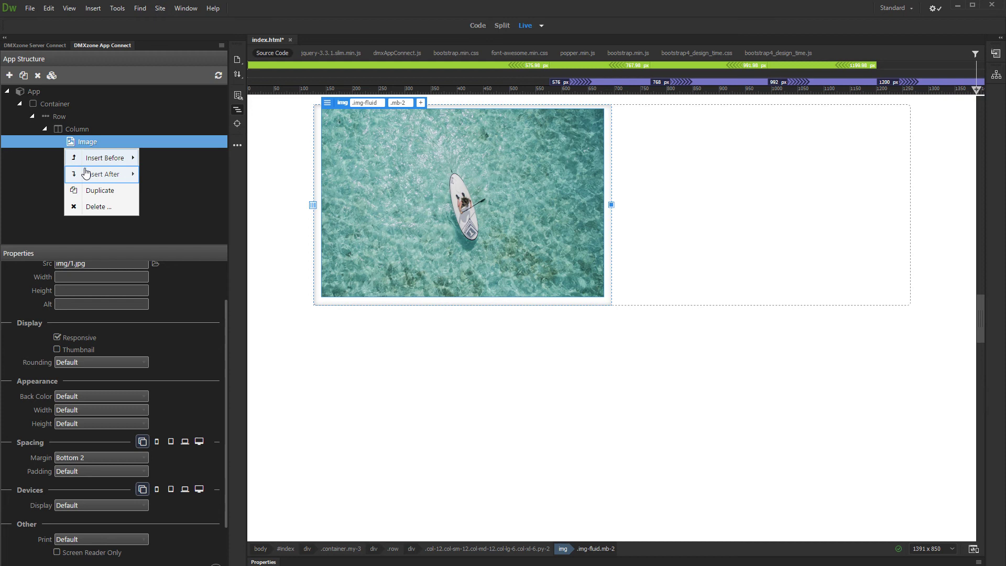
{"action": "mouse_move", "coordinate": [173, 206]}
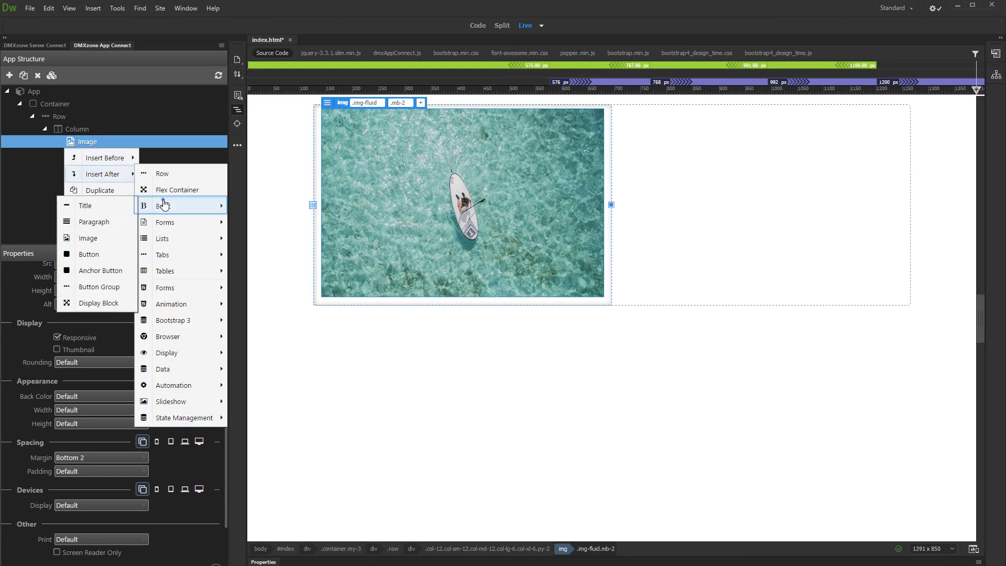
{"action": "left_click", "coordinate": [96, 222]}
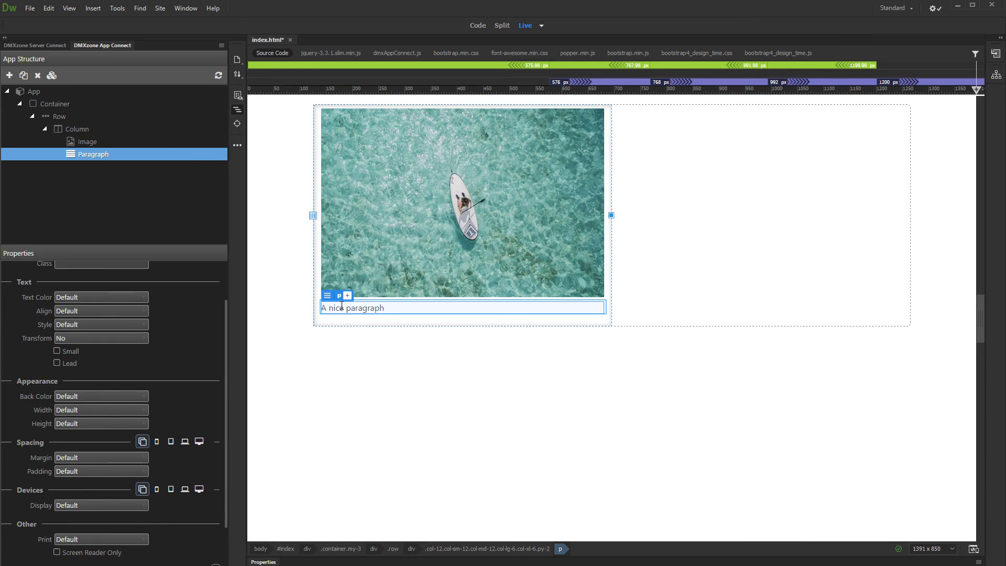
{"action": "left_click", "coordinate": [387, 346]}
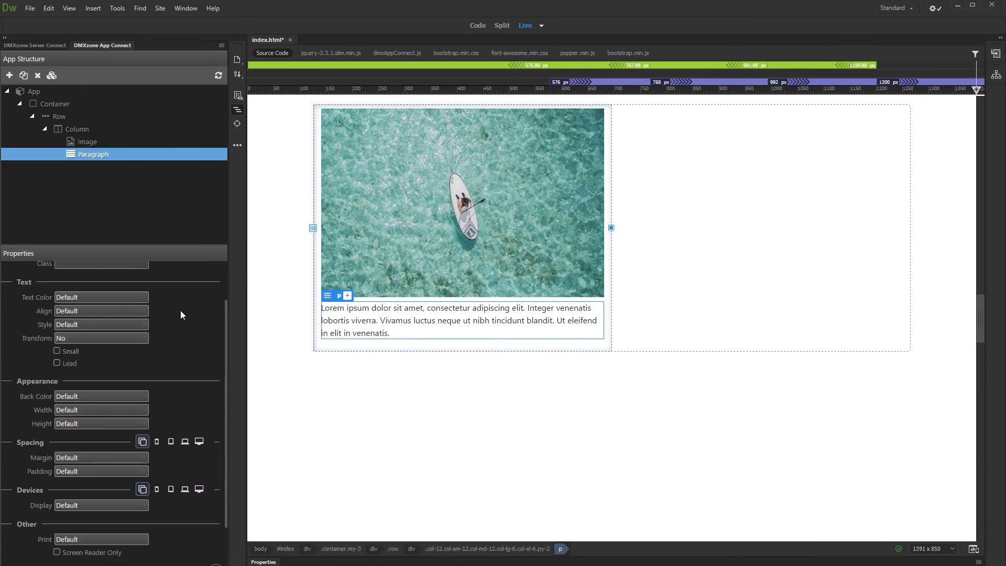
{"action": "left_click", "coordinate": [137, 296]}
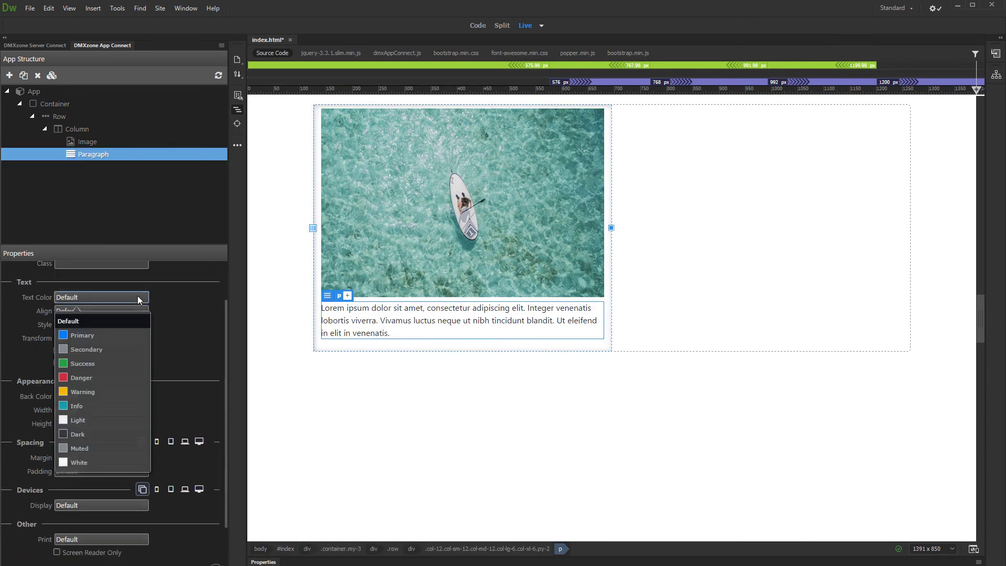
{"action": "left_click", "coordinate": [113, 335]}
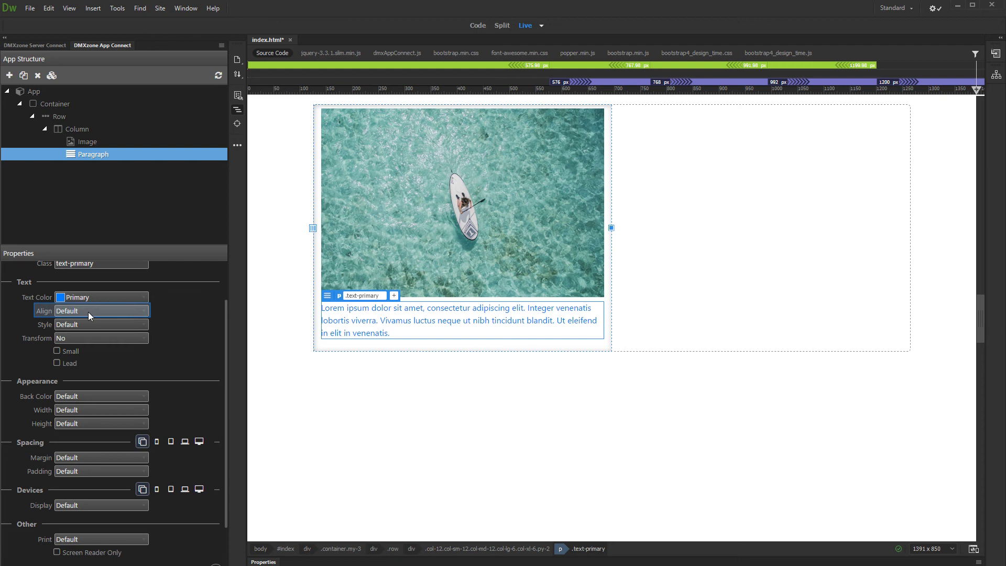
Keep the paragraph's default alignment and make its text Small.
{"action": "left_click", "coordinate": [88, 312]}
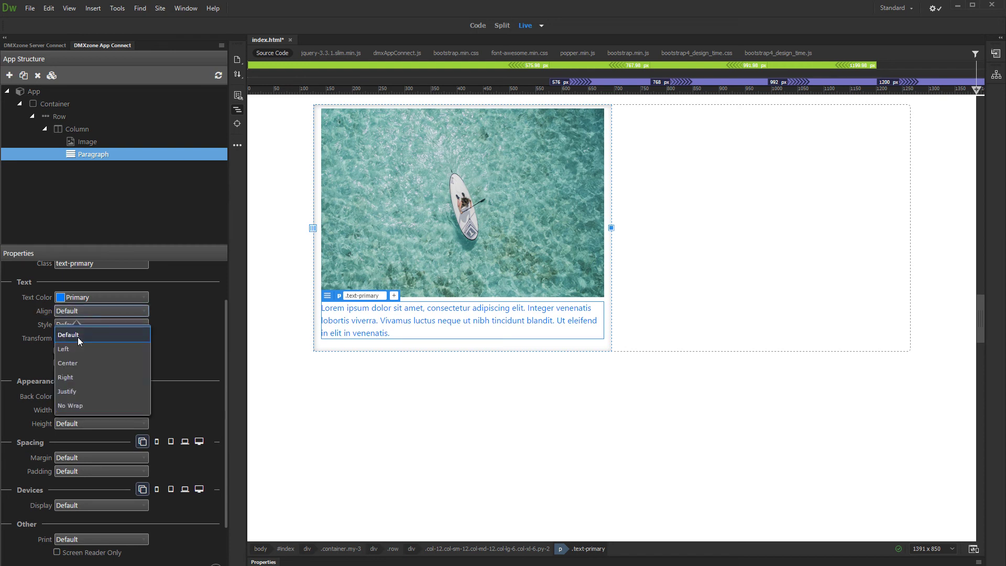
{"action": "left_click", "coordinate": [78, 338]}
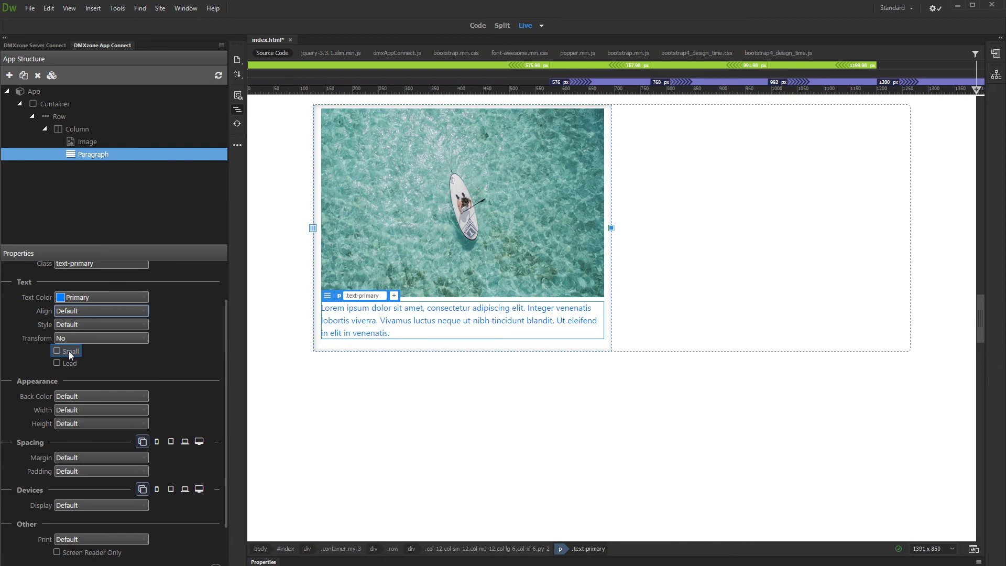
{"action": "left_click", "coordinate": [68, 354]}
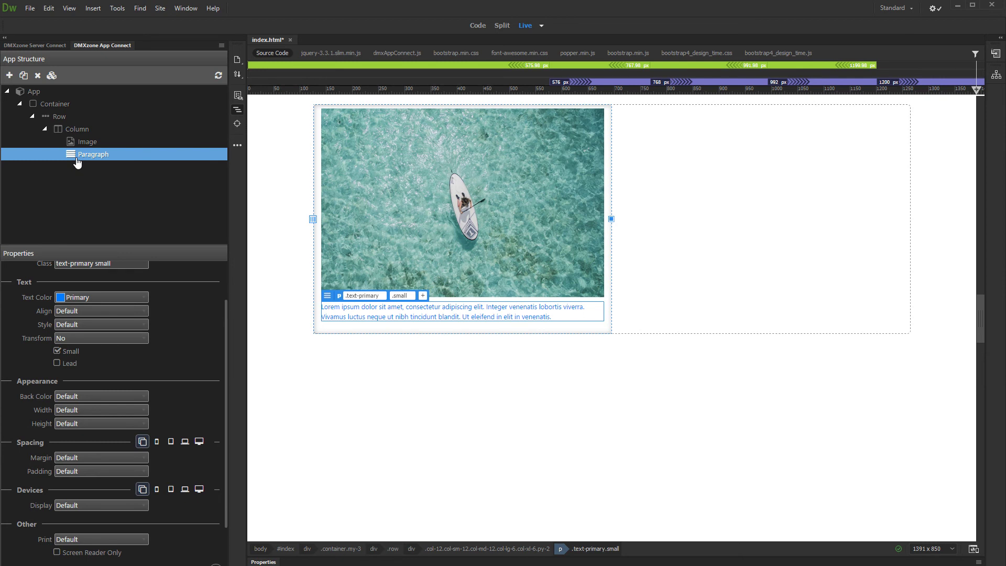
Add a Dark, Small Anchor Button after the paragraph, linking to #mylink.
{"action": "right_click", "coordinate": [76, 161]}
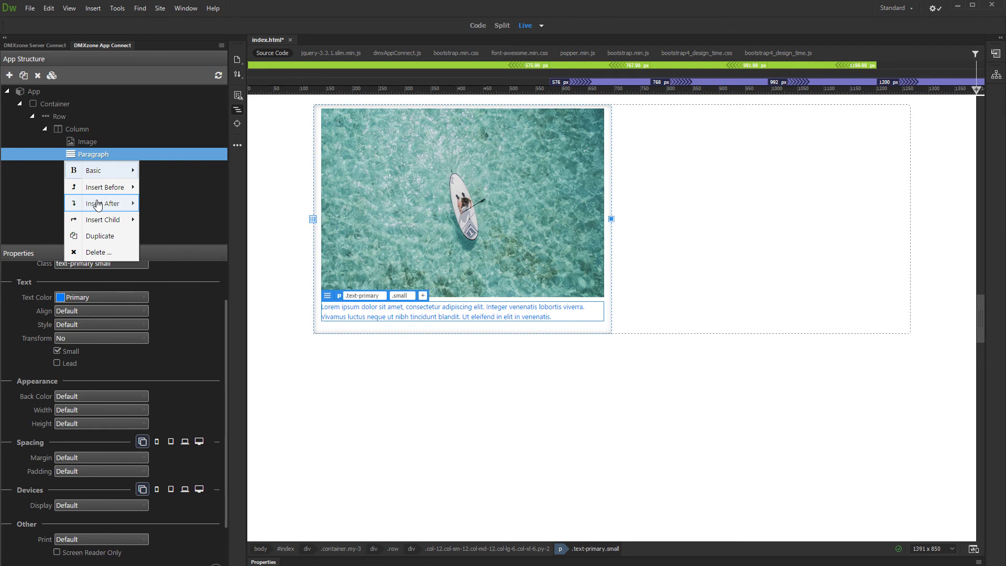
{"action": "mouse_move", "coordinate": [103, 203]}
{"action": "mouse_move", "coordinate": [180, 235]}
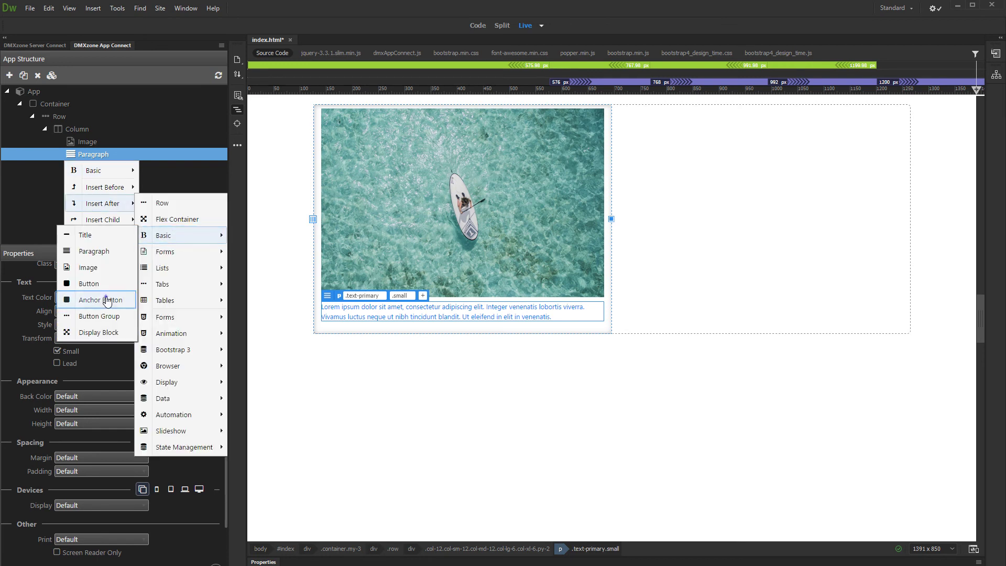
{"action": "left_click", "coordinate": [107, 300]}
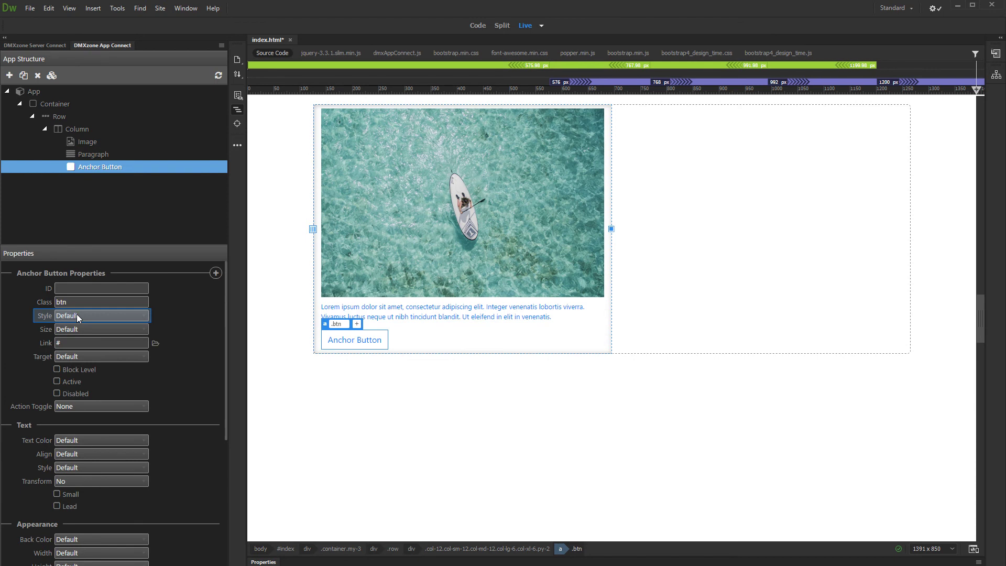
{"action": "left_click", "coordinate": [75, 316]}
{"action": "left_click", "coordinate": [98, 454]}
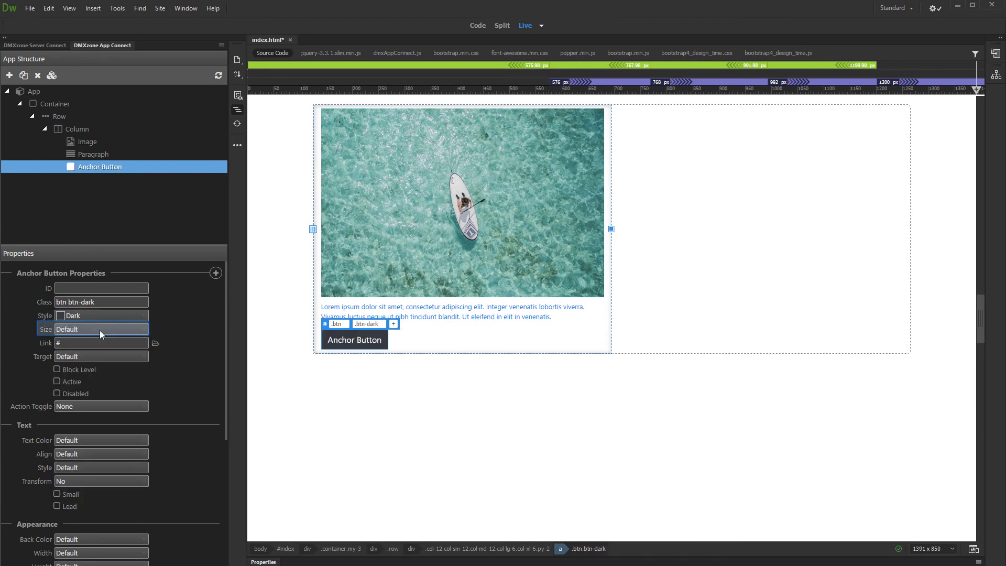
{"action": "left_click", "coordinate": [100, 330]}
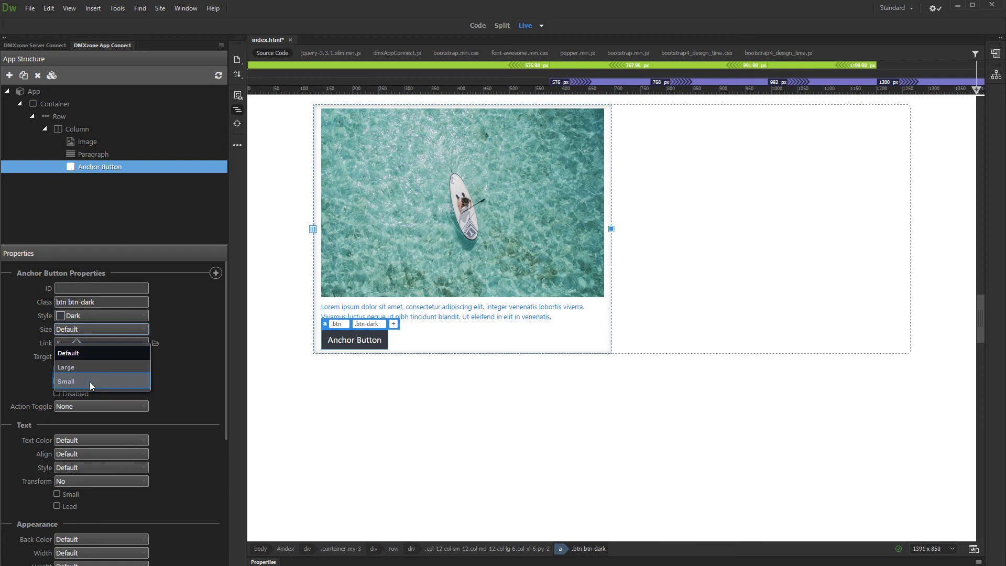
{"action": "left_click", "coordinate": [90, 381]}
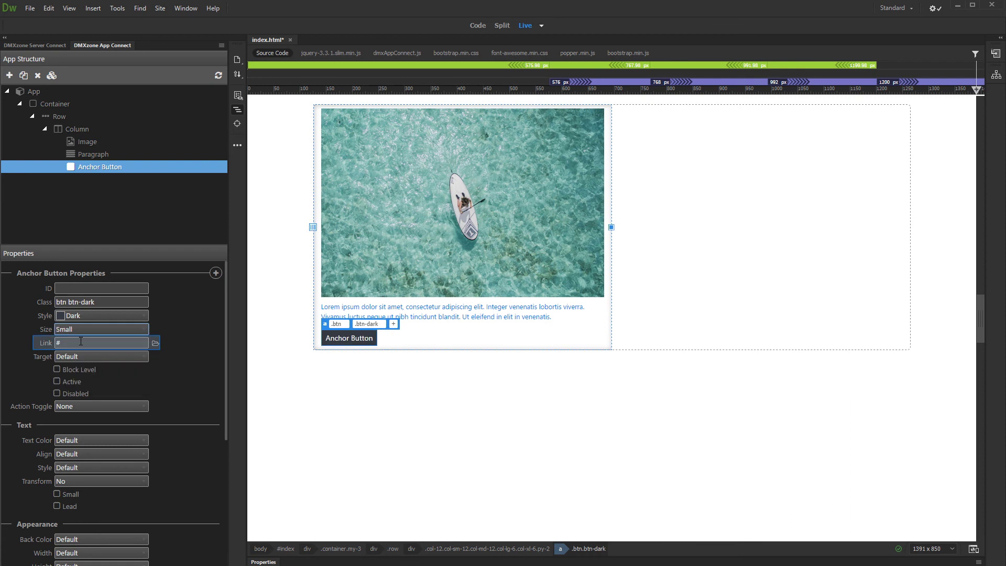
{"action": "left_click", "coordinate": [80, 341]}
{"action": "type", "text": "mylink"}
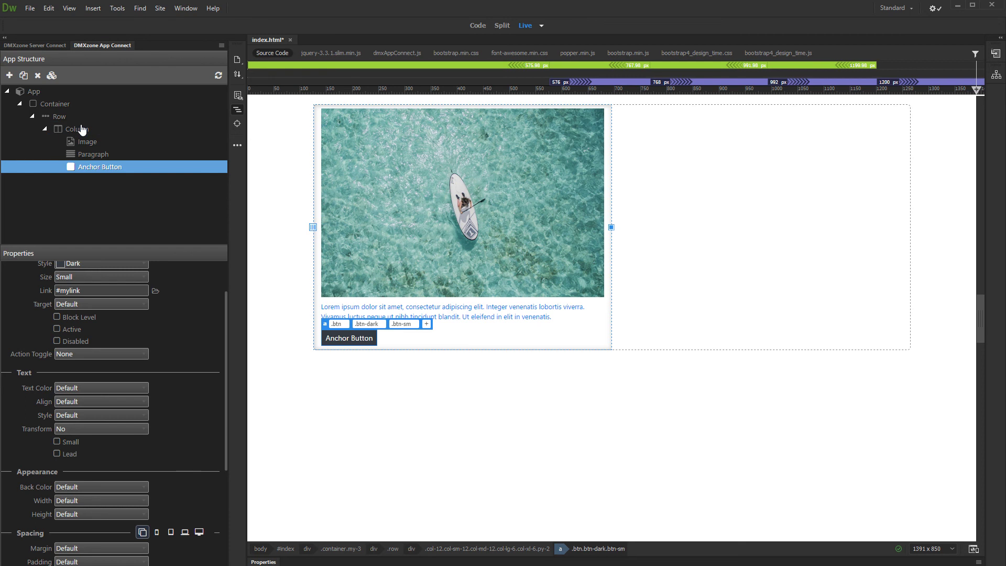
Duplicate the column holding the photo, blue paragraph and dark button.
{"action": "right_click", "coordinate": [81, 130]}
{"action": "left_click", "coordinate": [88, 308]}
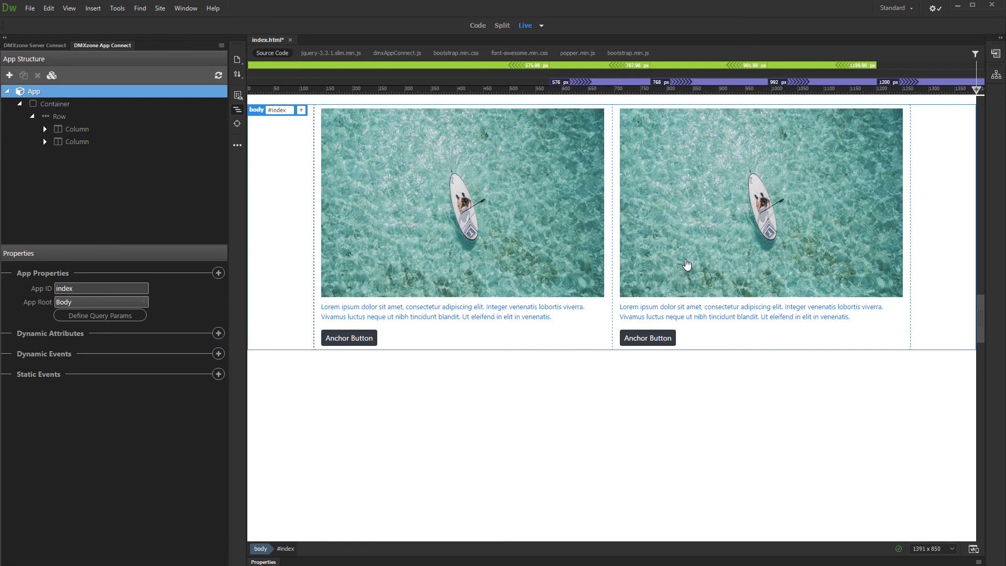
Insert a 'Title and 4 Resp Images' content block after the container.
{"action": "right_click", "coordinate": [49, 105]}
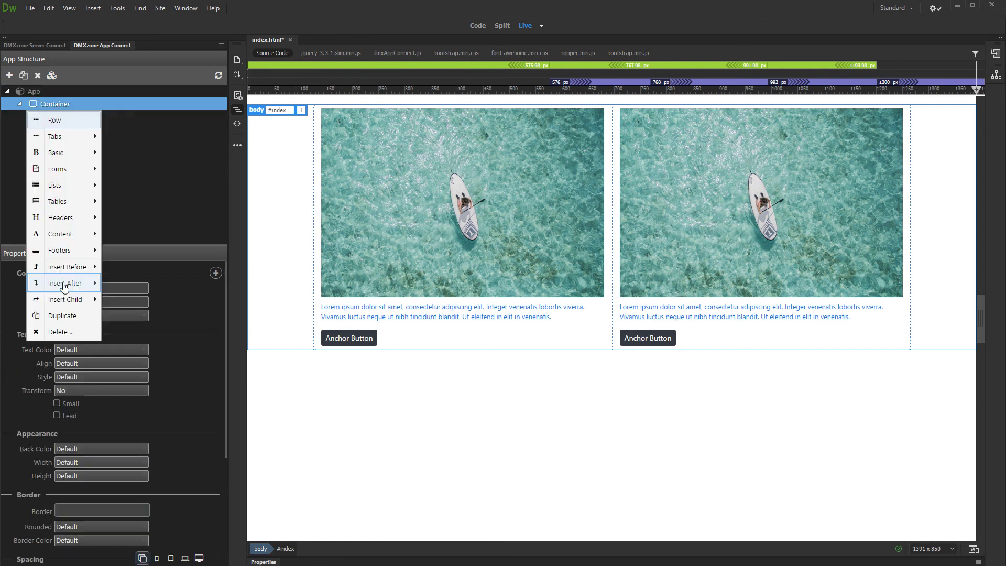
{"action": "mouse_move", "coordinate": [64, 283]}
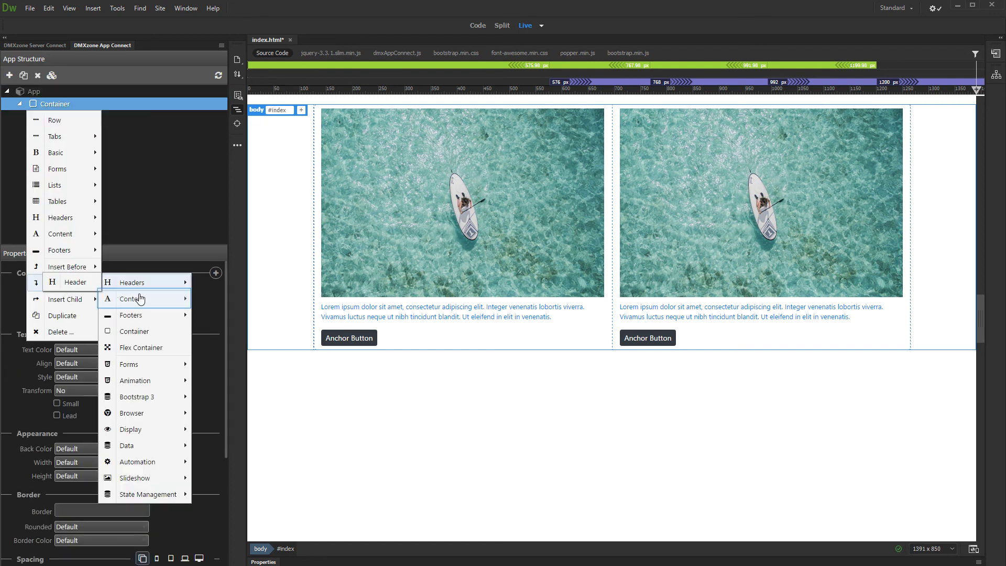
{"action": "mouse_move", "coordinate": [131, 299]}
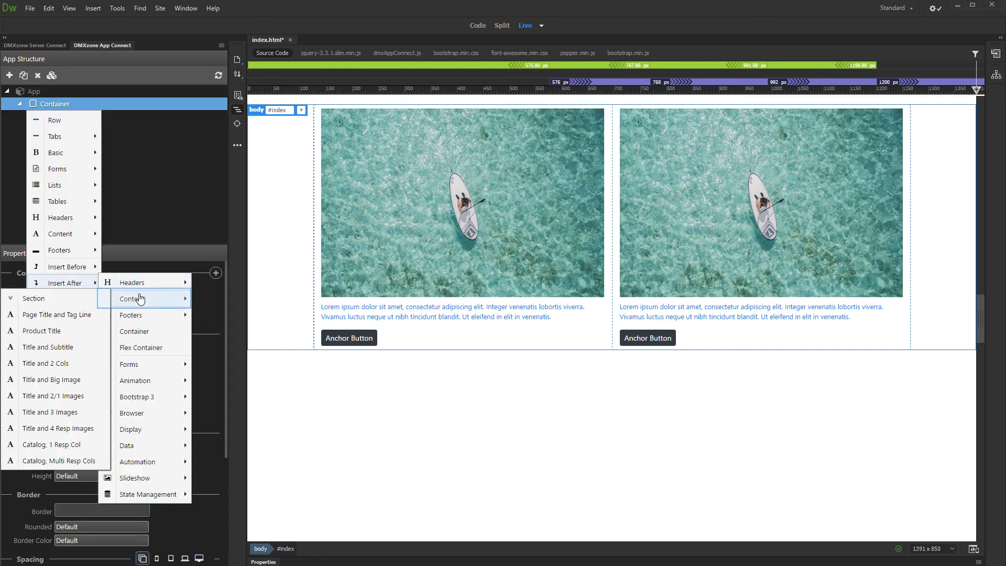
{"action": "left_click", "coordinate": [72, 428]}
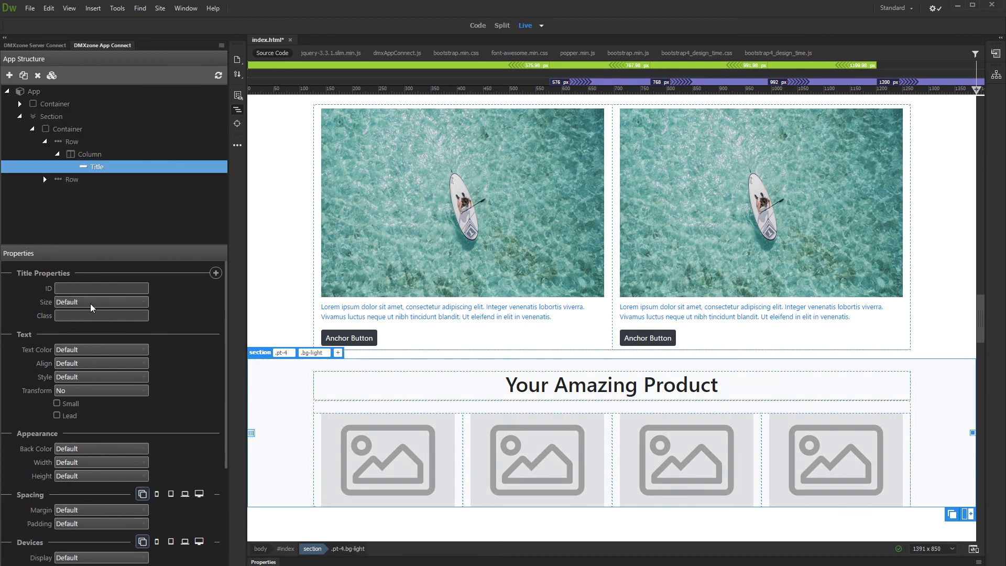
Give the 'Your Amazing Product' heading Display 4 size, Dark text colour and Left alignment.
{"action": "left_click", "coordinate": [90, 303]}
{"action": "left_click", "coordinate": [90, 304]}
{"action": "left_click", "coordinate": [95, 381]}
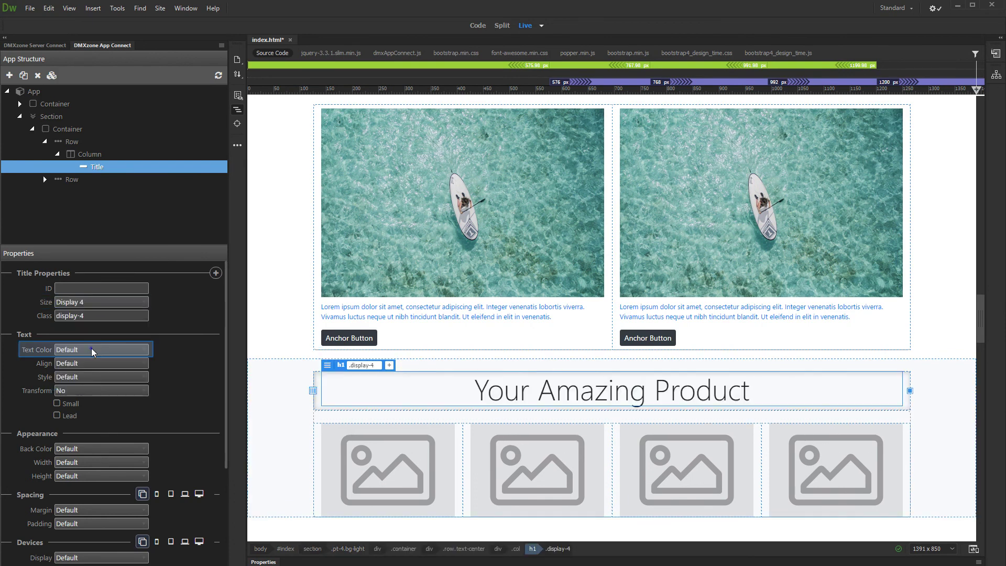
{"action": "left_click", "coordinate": [91, 348]}
{"action": "left_click", "coordinate": [79, 490]}
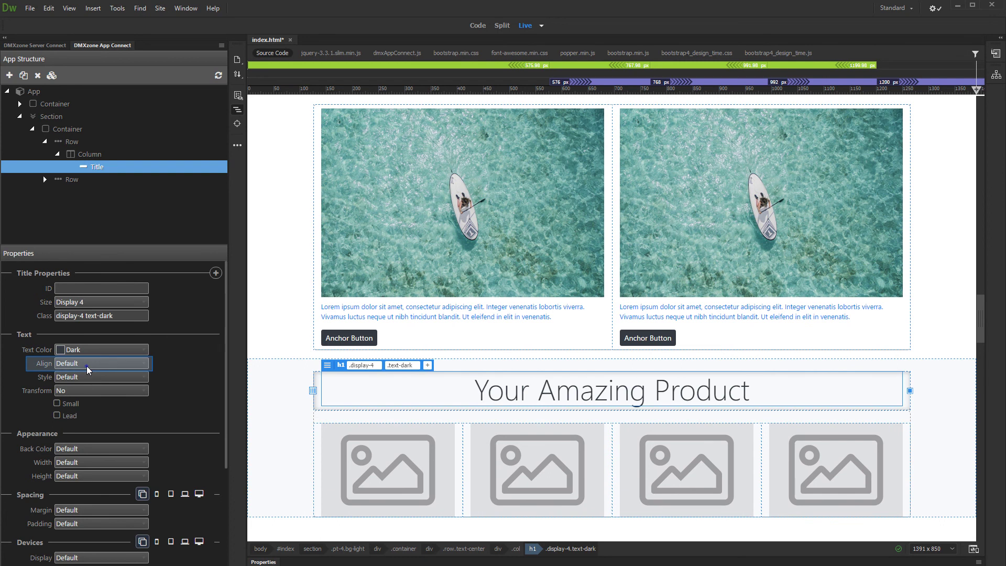
{"action": "left_click", "coordinate": [86, 366]}
{"action": "left_click", "coordinate": [70, 400]}
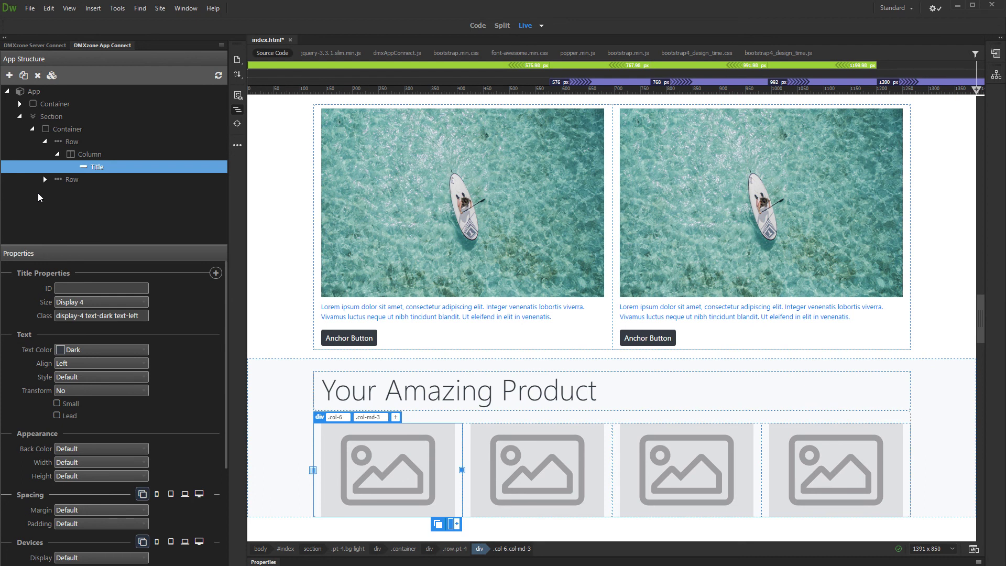
Drag the 'Your Amazing Product' section node above the Container in App Structure.
{"action": "left_click", "coordinate": [38, 194]}
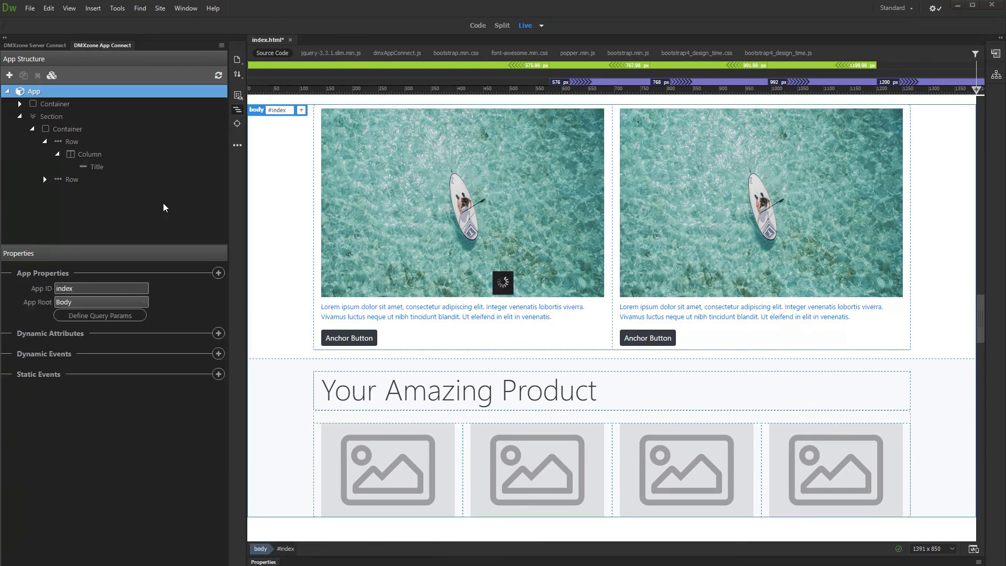
{"action": "left_click", "coordinate": [47, 117]}
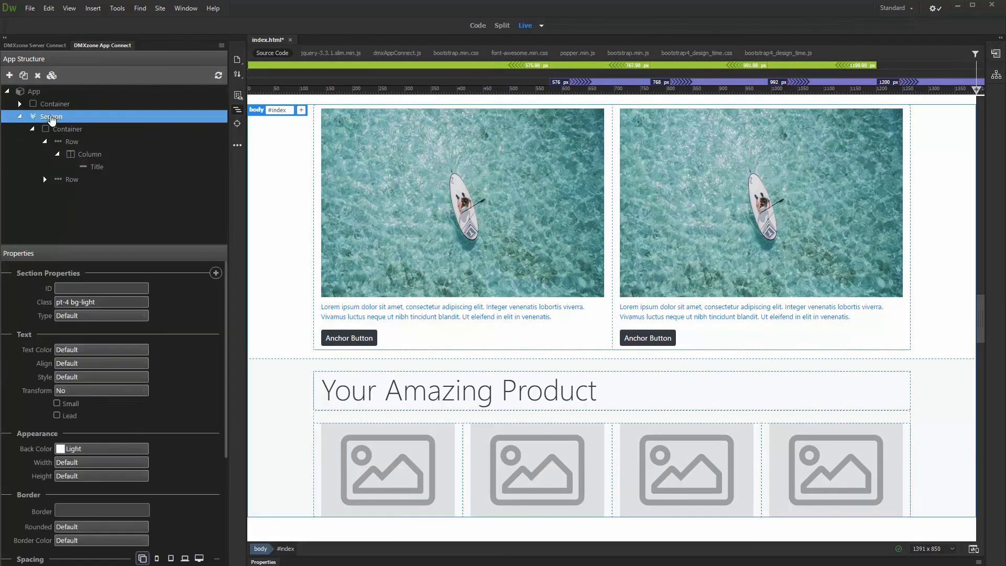
{"action": "mouse_move", "coordinate": [47, 119]}
{"action": "left_mouse_down"}
{"action": "mouse_move", "coordinate": [32, 103]}
{"action": "mouse_move", "coordinate": [178, 205]}
{"action": "left_mouse_up"}
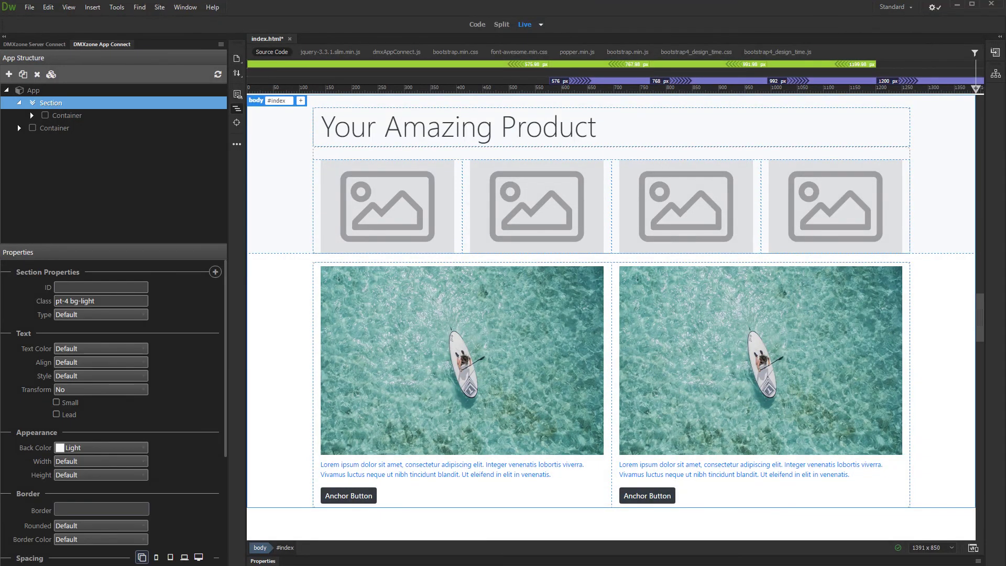